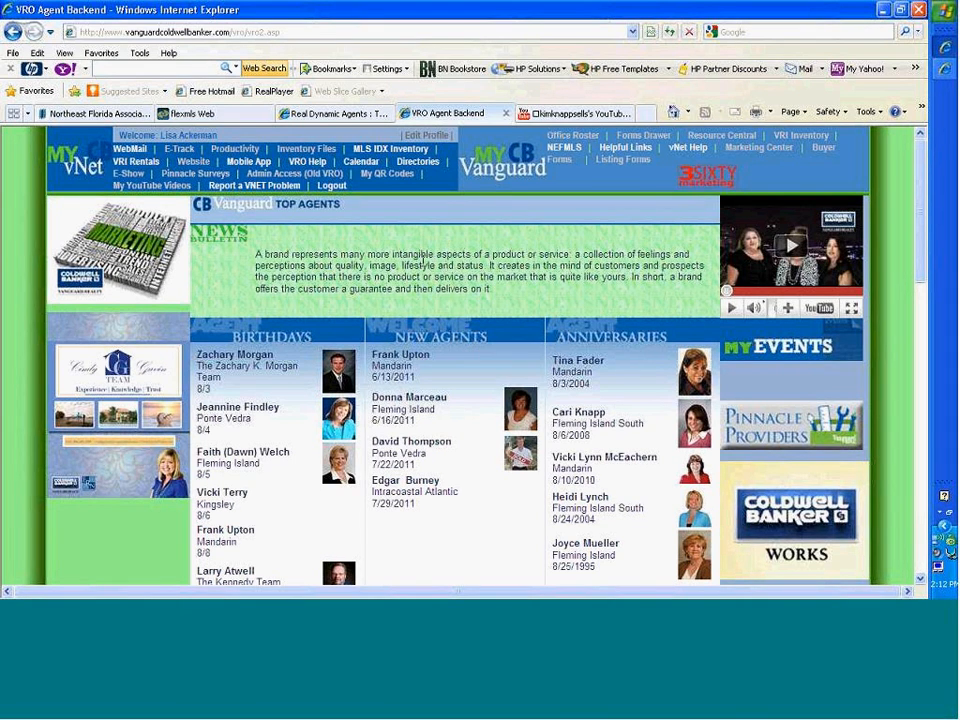
# - Open the My YouTube Videos page and add a video using the sample ID Wy7fxjqHr9s with the title "My Video"
pyautogui.click(165, 186)
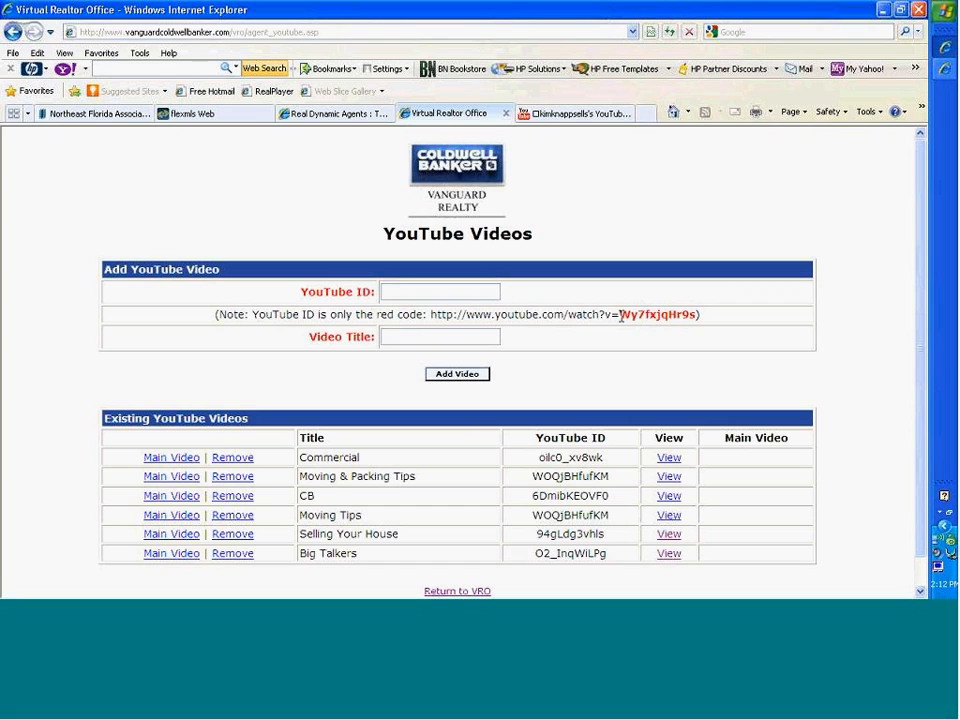
pyautogui.moveTo(620, 316); pyautogui.dragTo(693, 320)
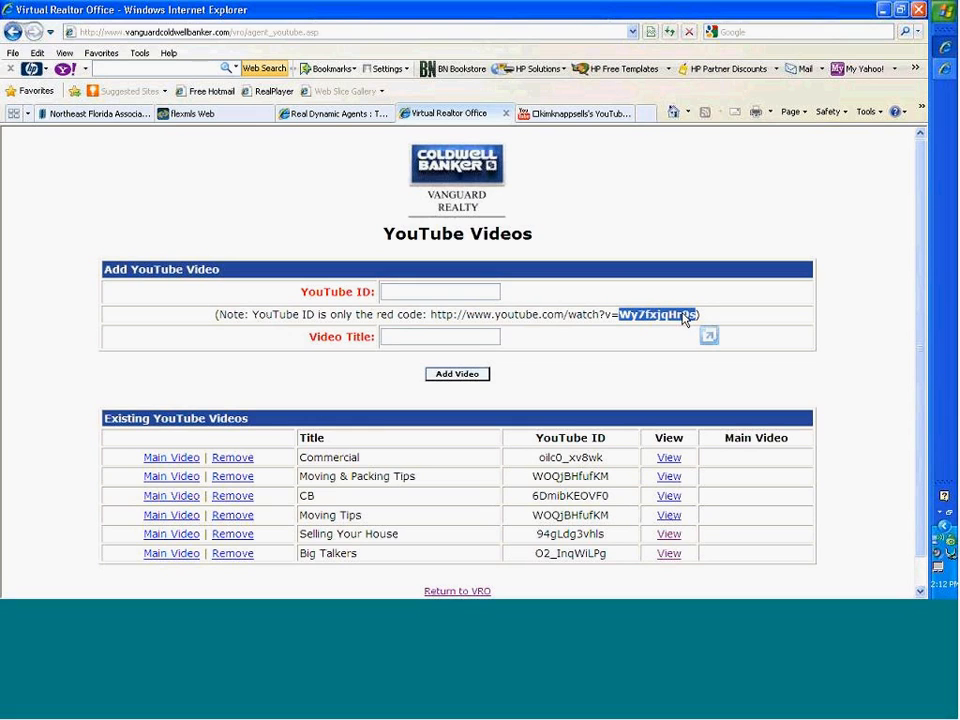
pyautogui.rightClick(684, 318)
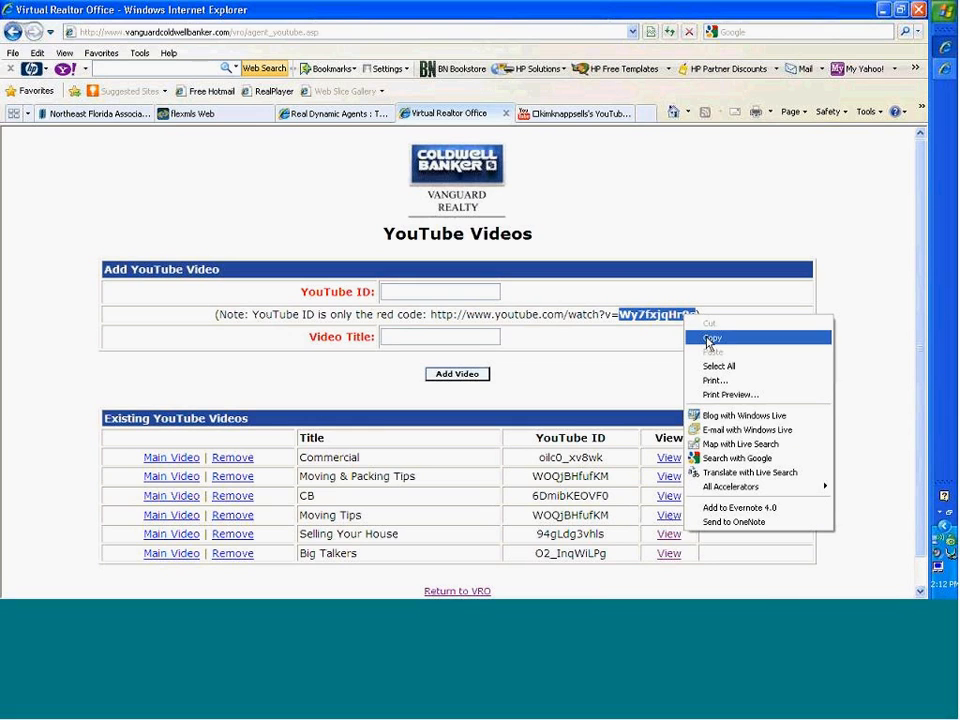
pyautogui.click(712, 336)
pyautogui.click(457, 290)
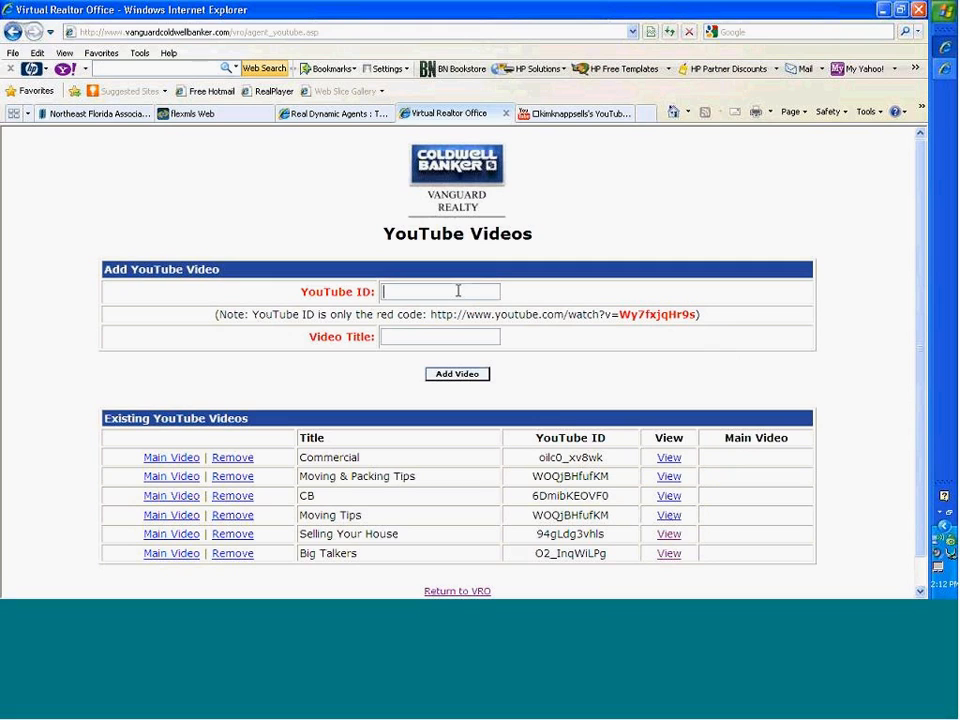
pyautogui.rightClick(458, 290)
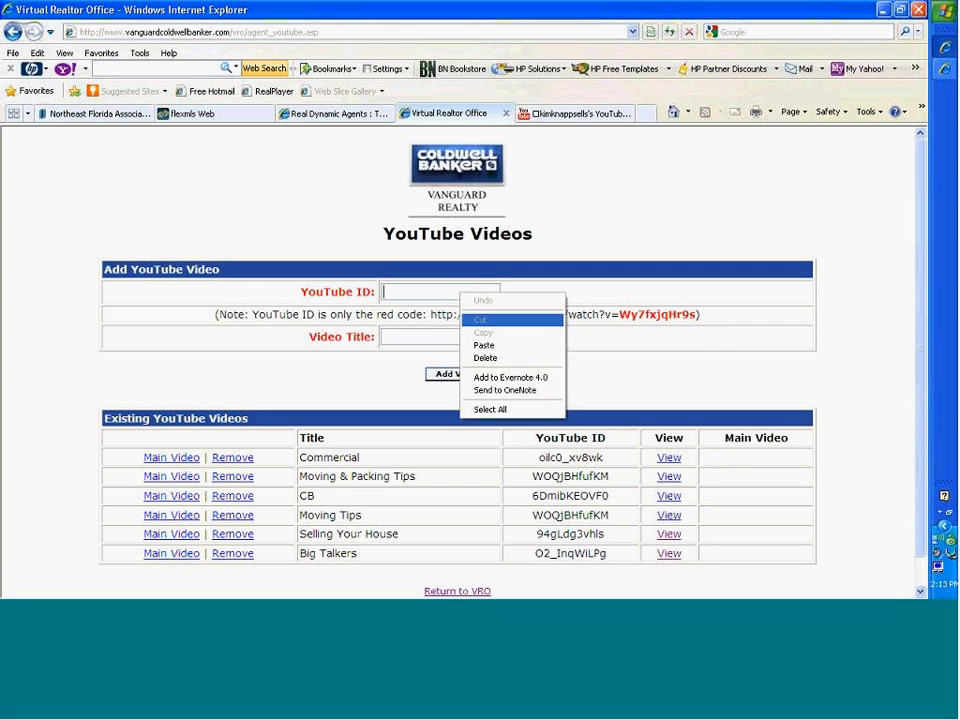
pyautogui.click(486, 342)
pyautogui.click(451, 338)
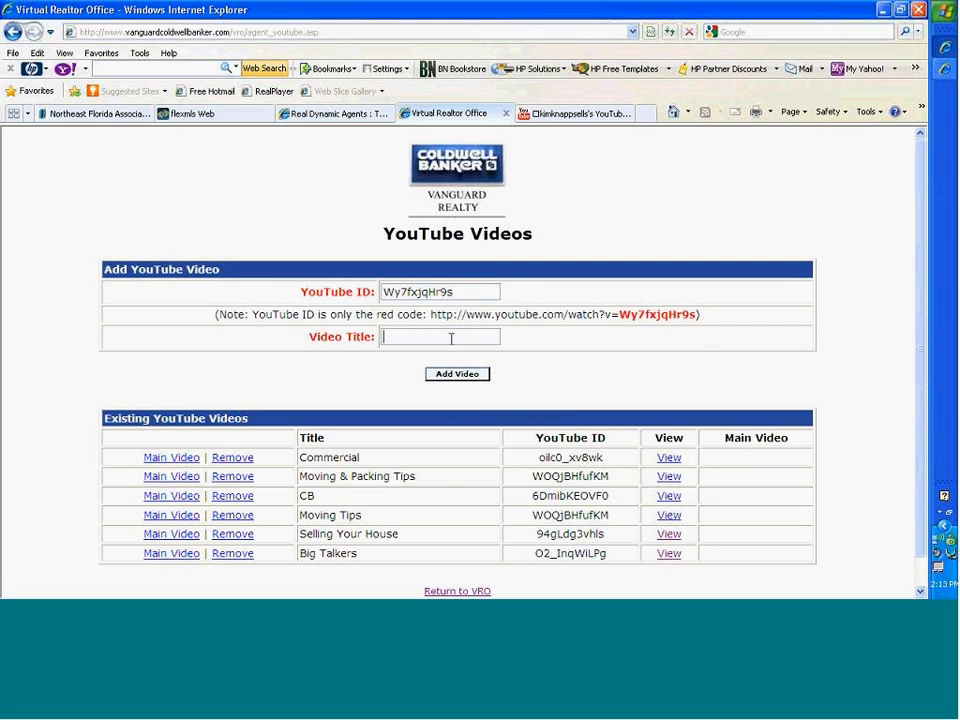
pyautogui.write('My Video')
pyautogui.click(463, 377)
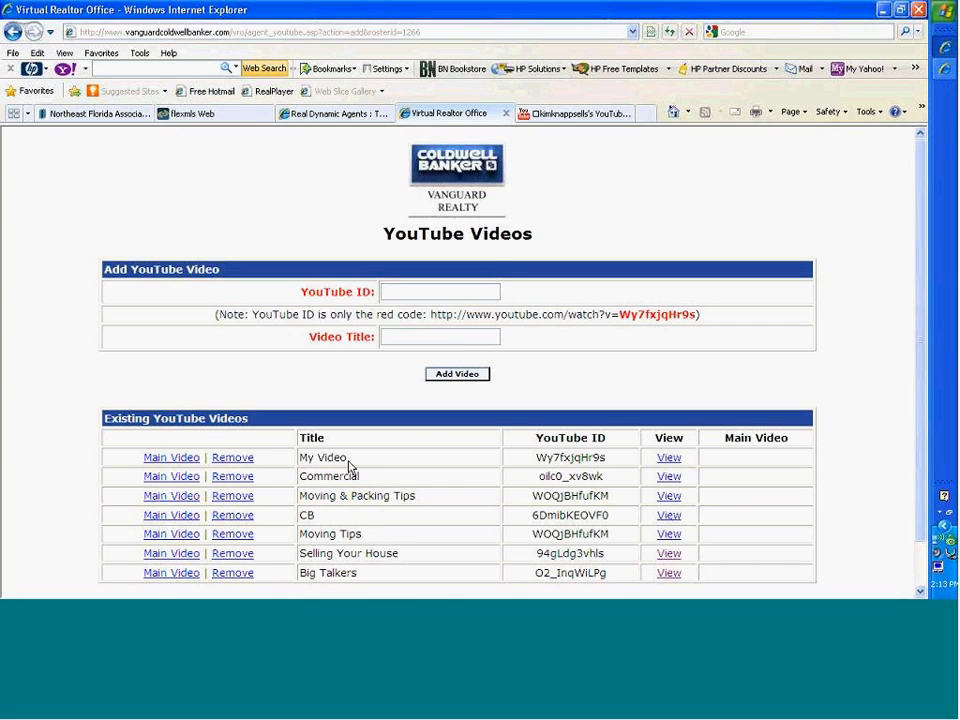
# - View the newly added "My Video" entry on YouTube, pause its playback and close the video window
pyautogui.click(669, 458)
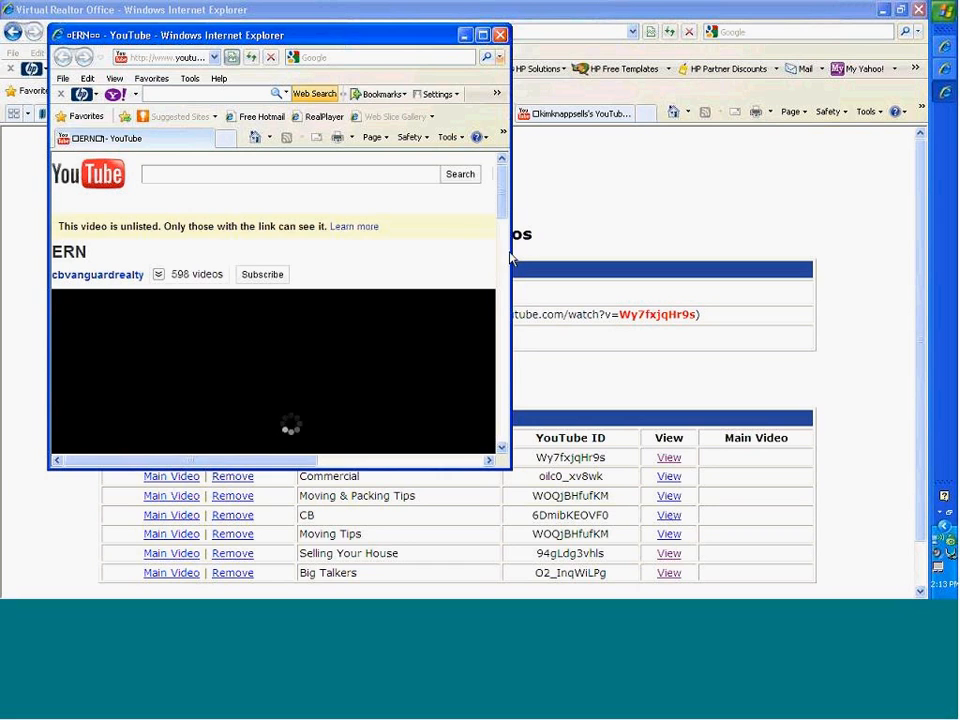
pyautogui.scroll(-4, 505, 230)
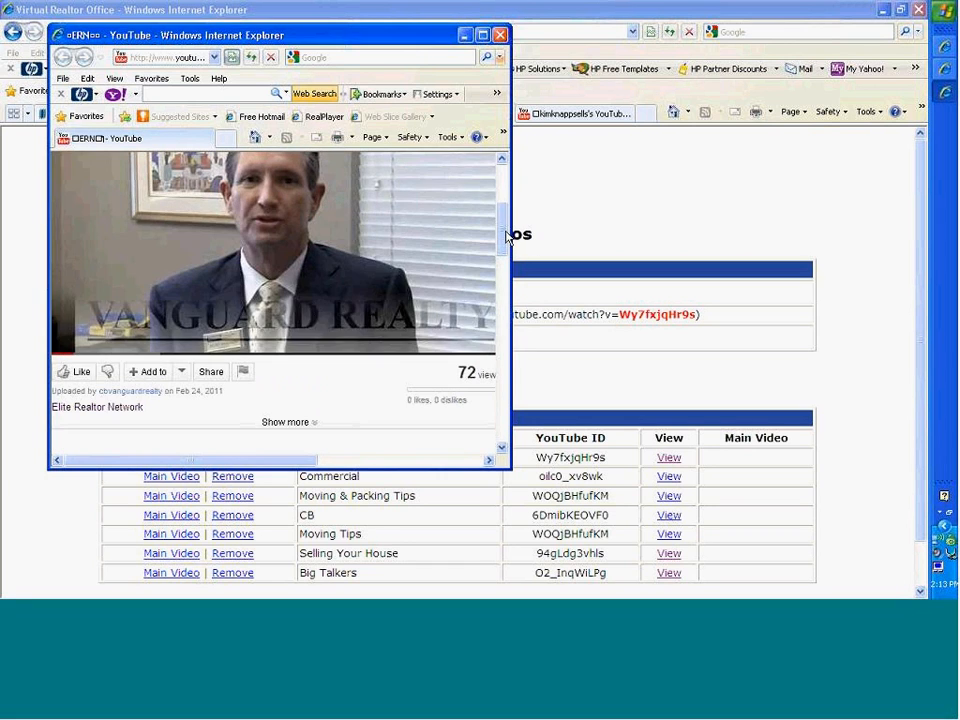
pyautogui.moveTo(76, 345)
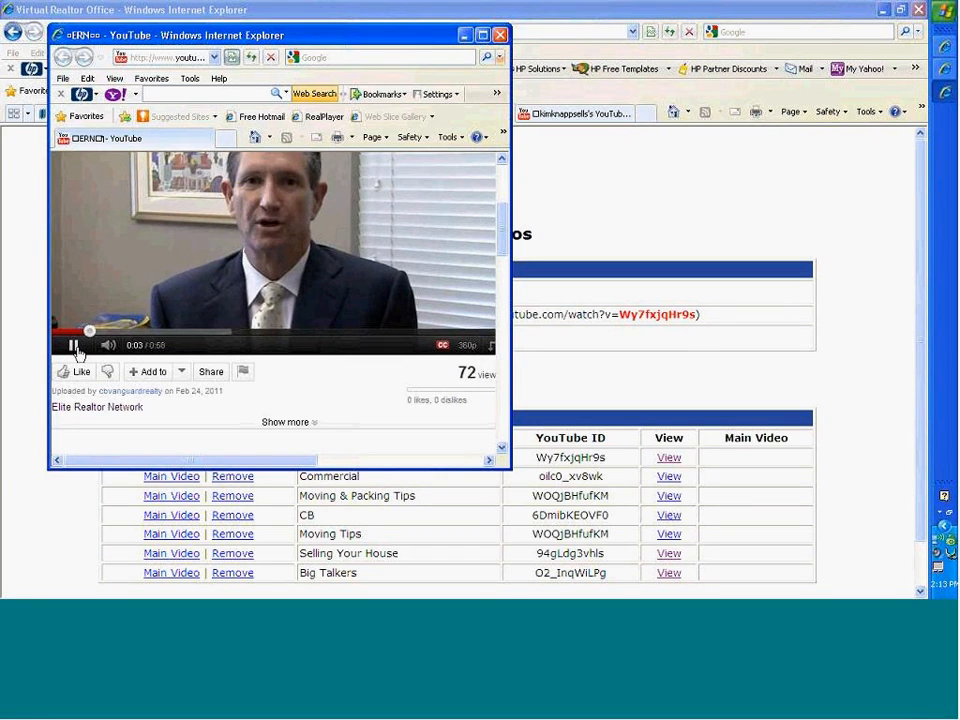
pyautogui.click(75, 346)
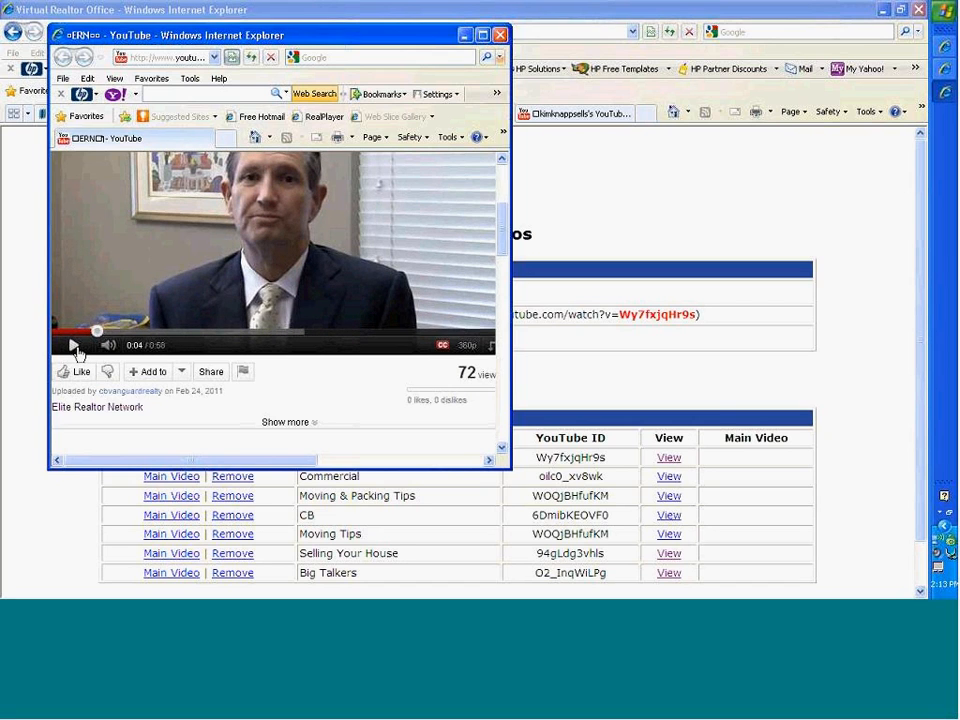
pyautogui.scroll(1, 499, 253)
pyautogui.moveTo(503, 235); pyautogui.dragTo(506, 240)
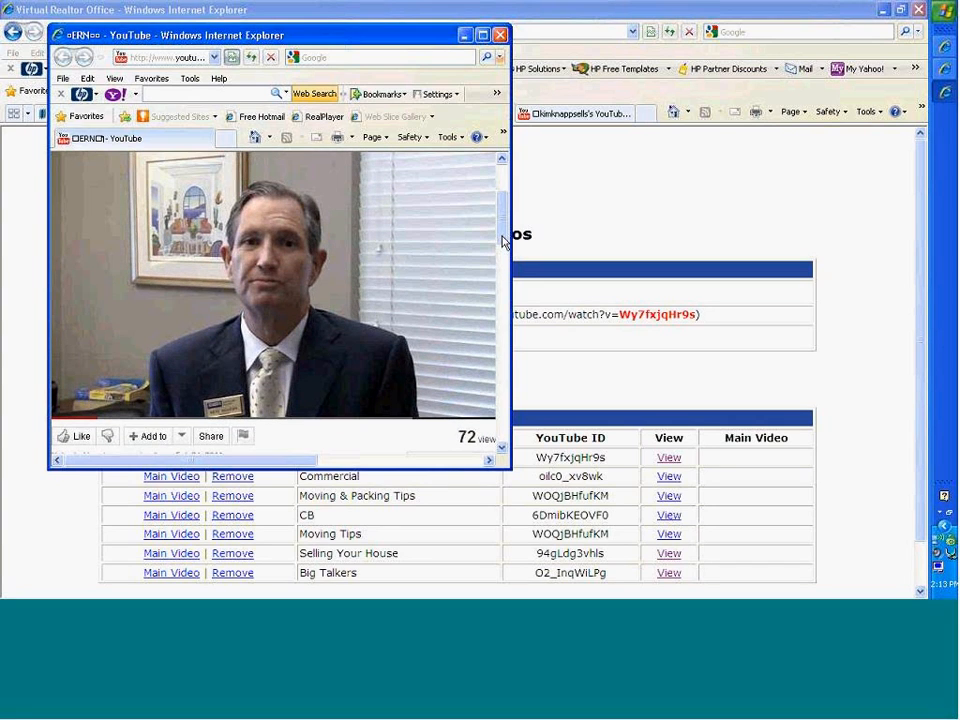
pyautogui.click(500, 37)
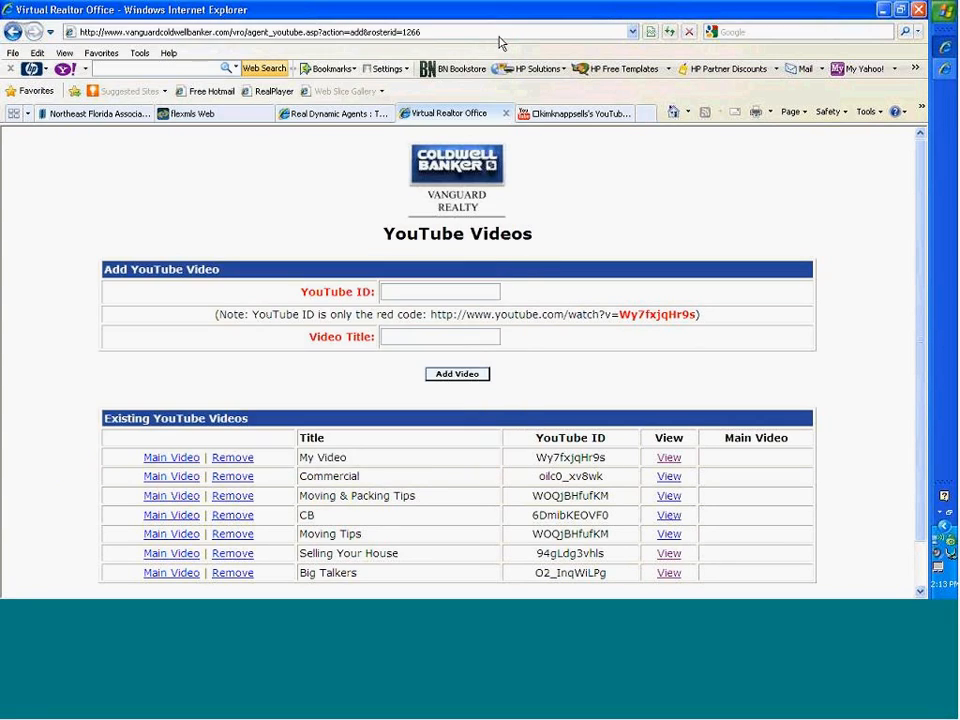
# - Remove the "My Video" and "Big Talkers" entries from the existing YouTube videos list
pyautogui.click(232, 458)
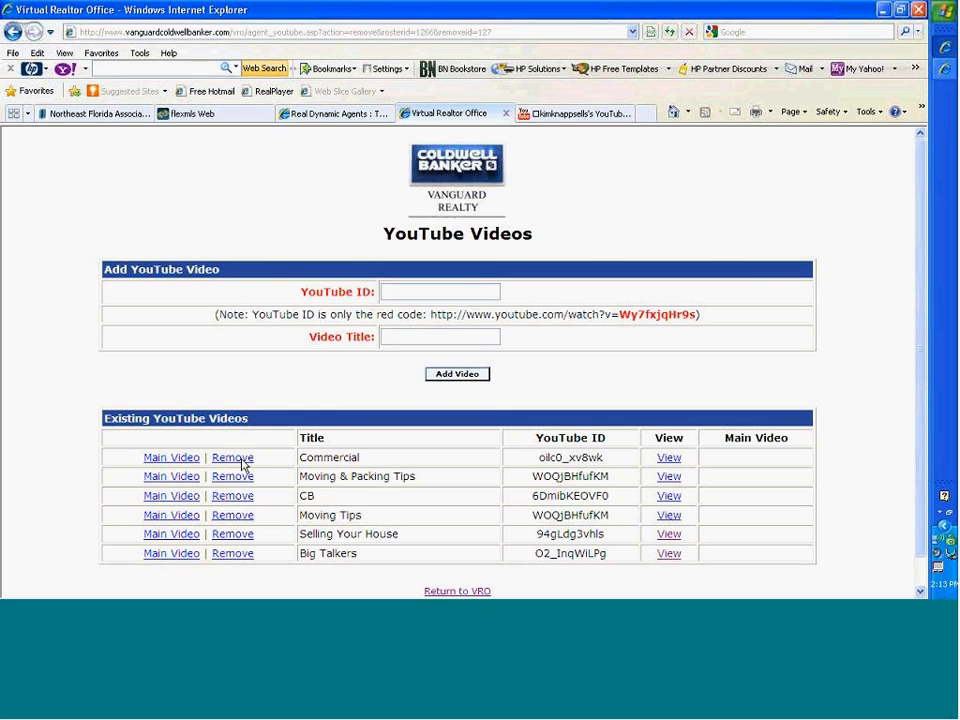
pyautogui.click(235, 556)
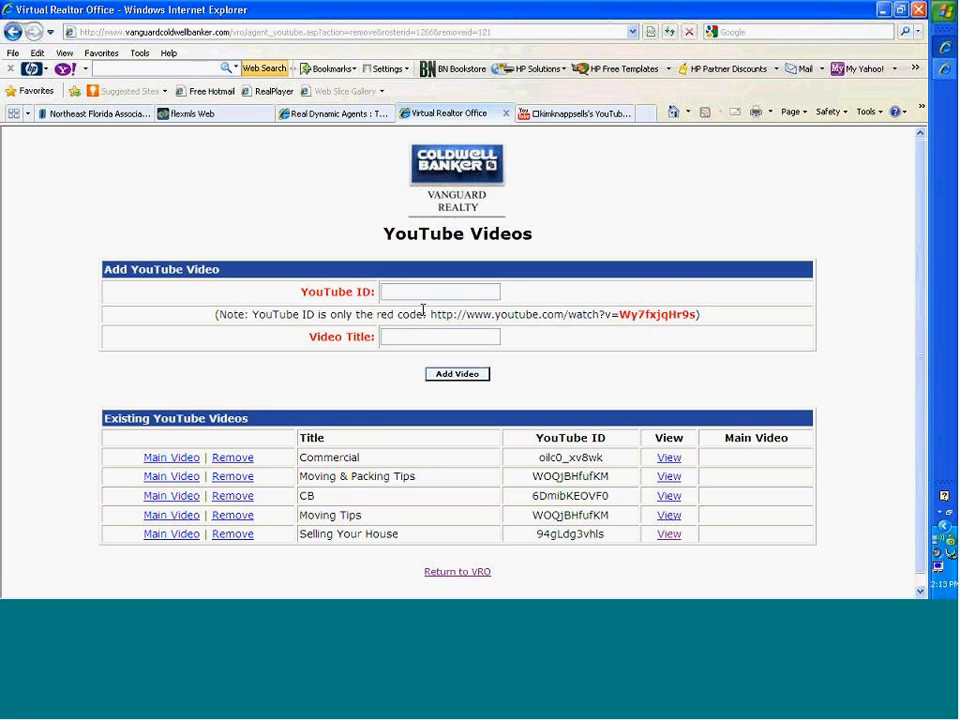
# - Switch to the YouTube site and open the account's list of uploaded videos
pyautogui.click(560, 116)
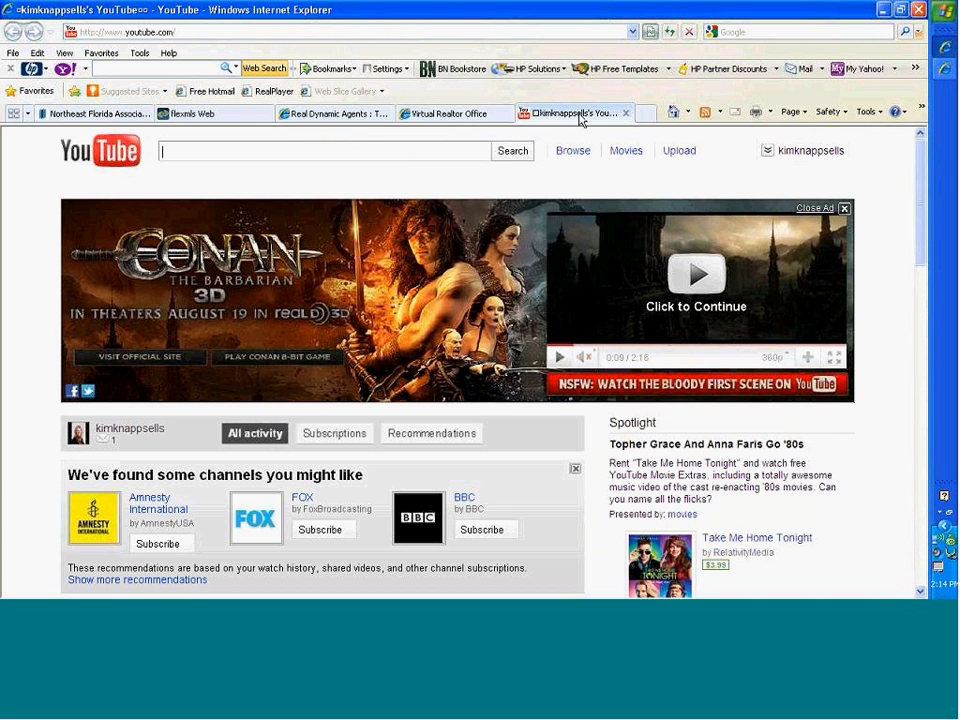
pyautogui.click(773, 152)
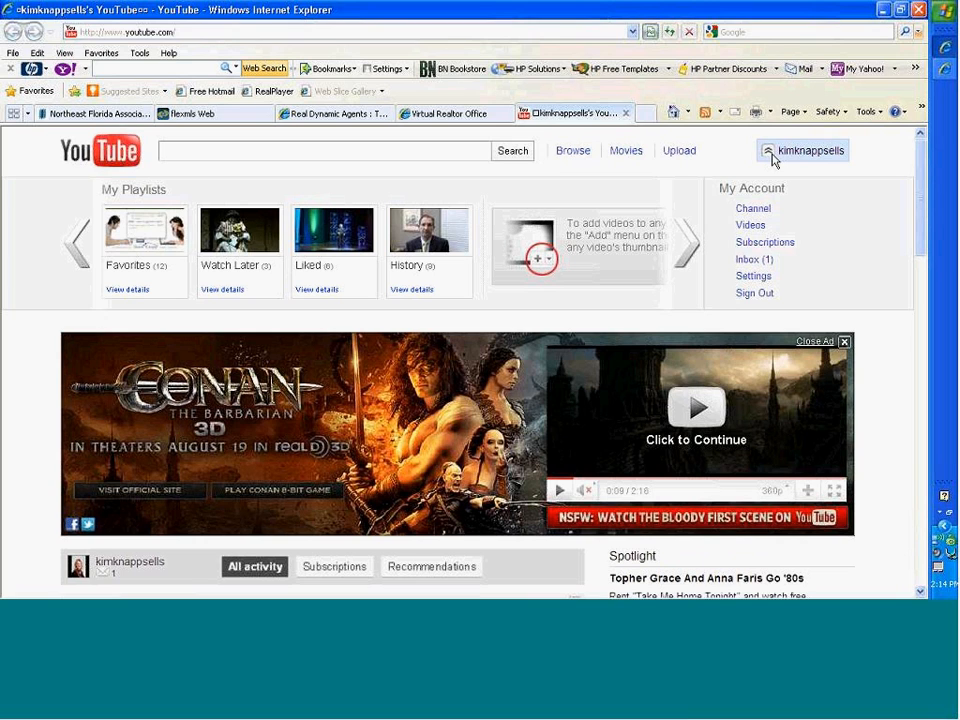
pyautogui.click(752, 226)
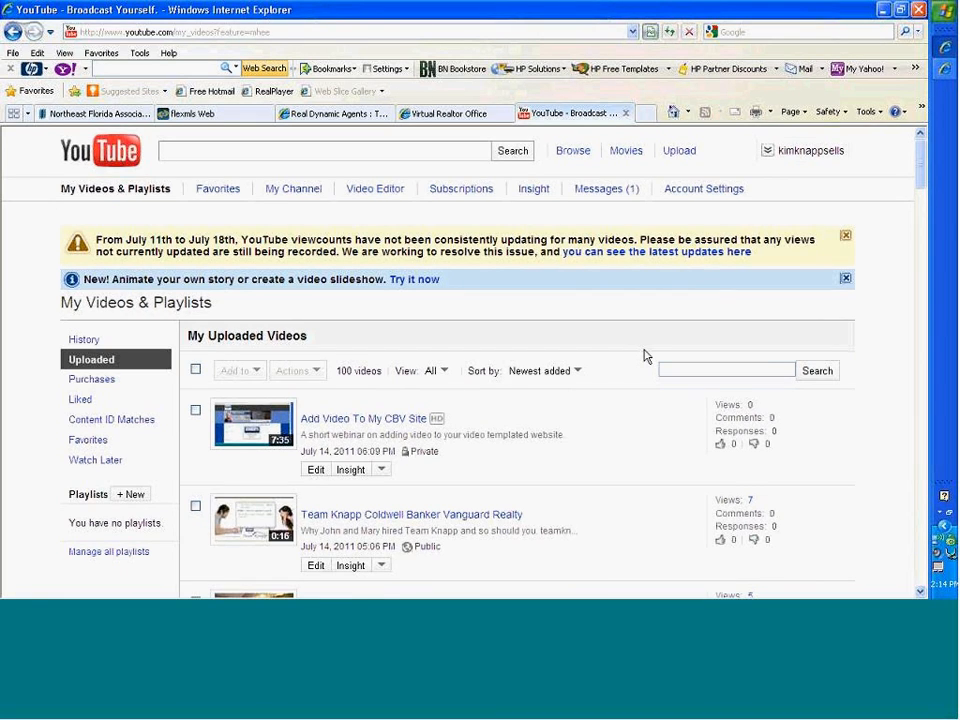
# - Find the "How to Sell Your House" video among the uploads, open it and pause its playback
pyautogui.scroll(-1, 644, 356)
pyautogui.scroll(-1, 644, 356)
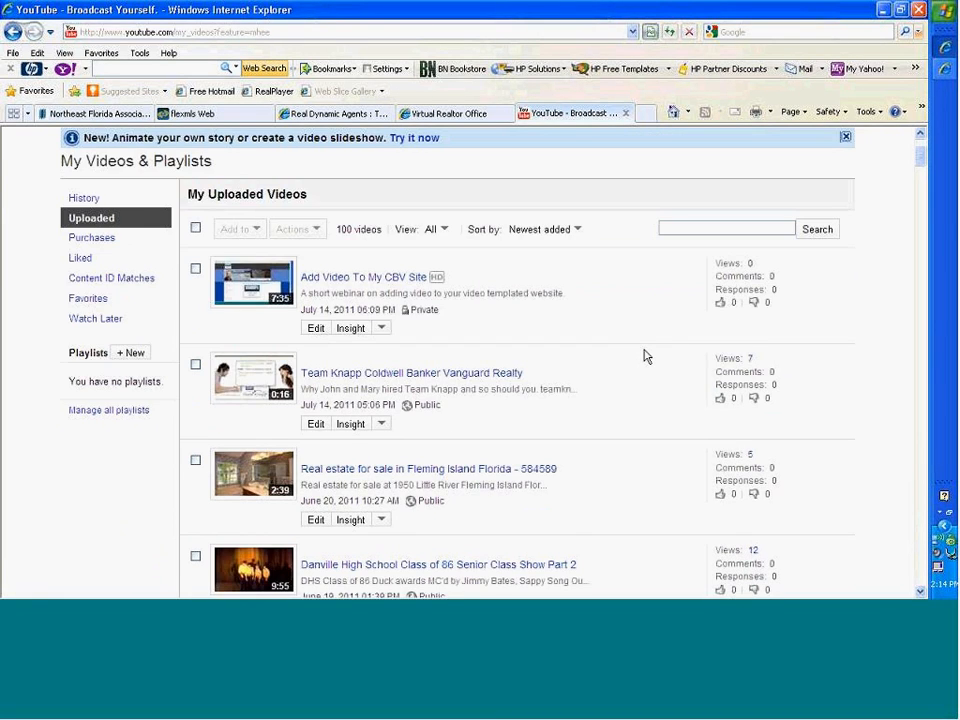
pyautogui.scroll(-2, 644, 356)
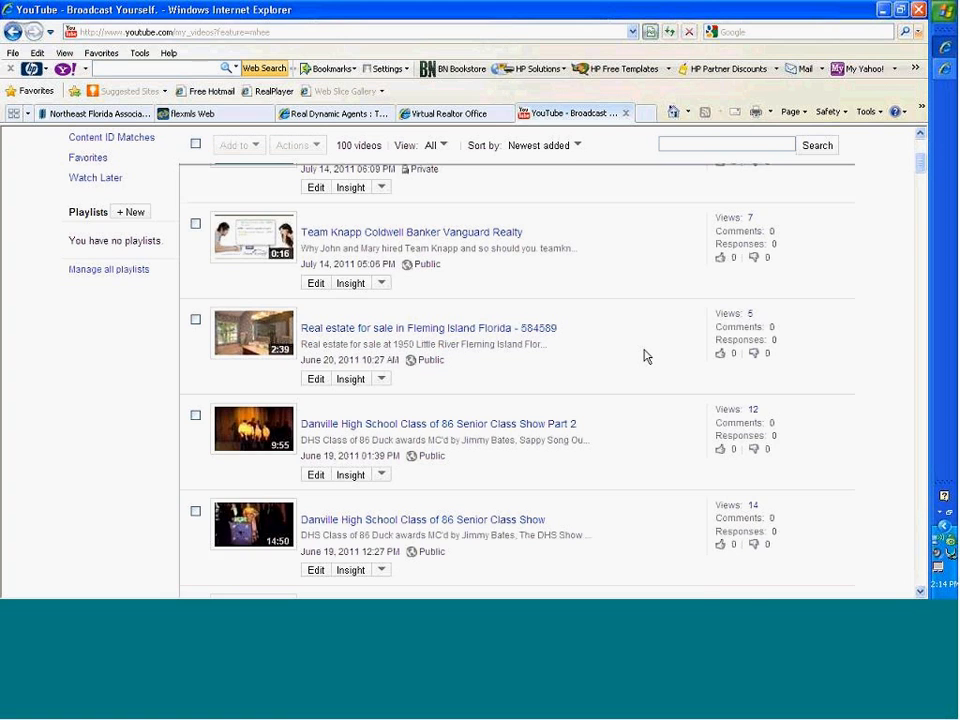
pyautogui.scroll(-2, 644, 356)
pyautogui.scroll(-3, 644, 356)
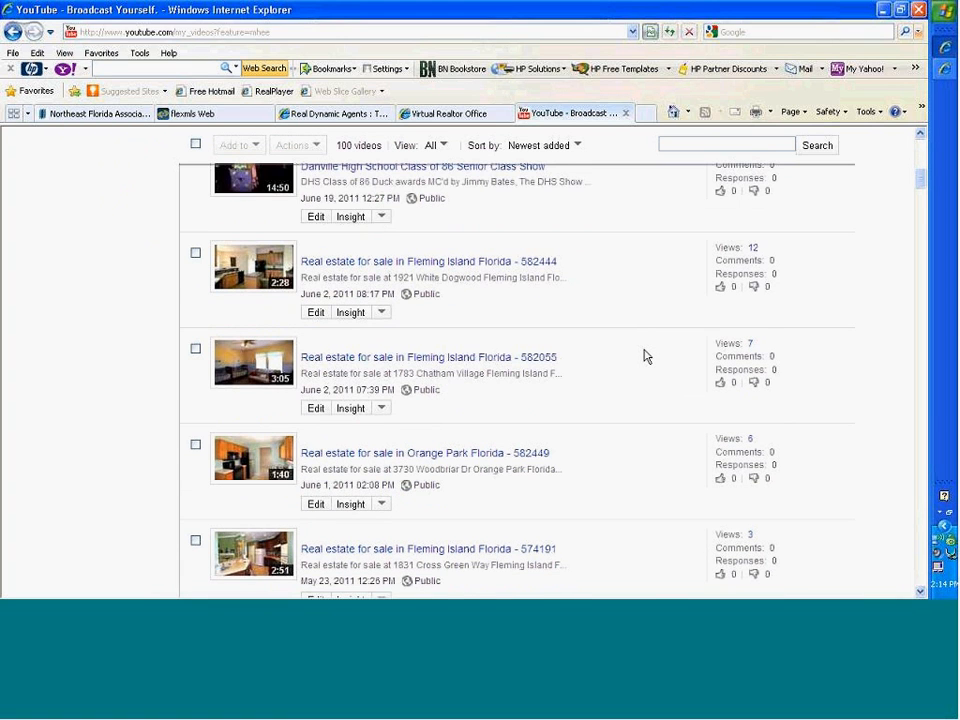
pyautogui.scroll(-2, 644, 356)
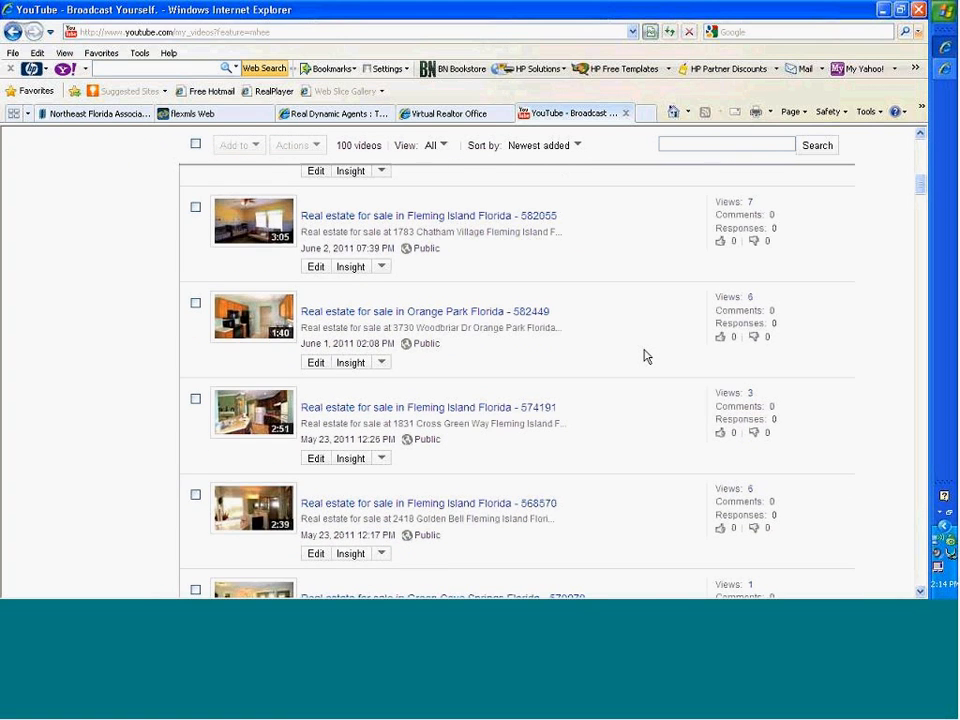
pyautogui.scroll(-4, 644, 356)
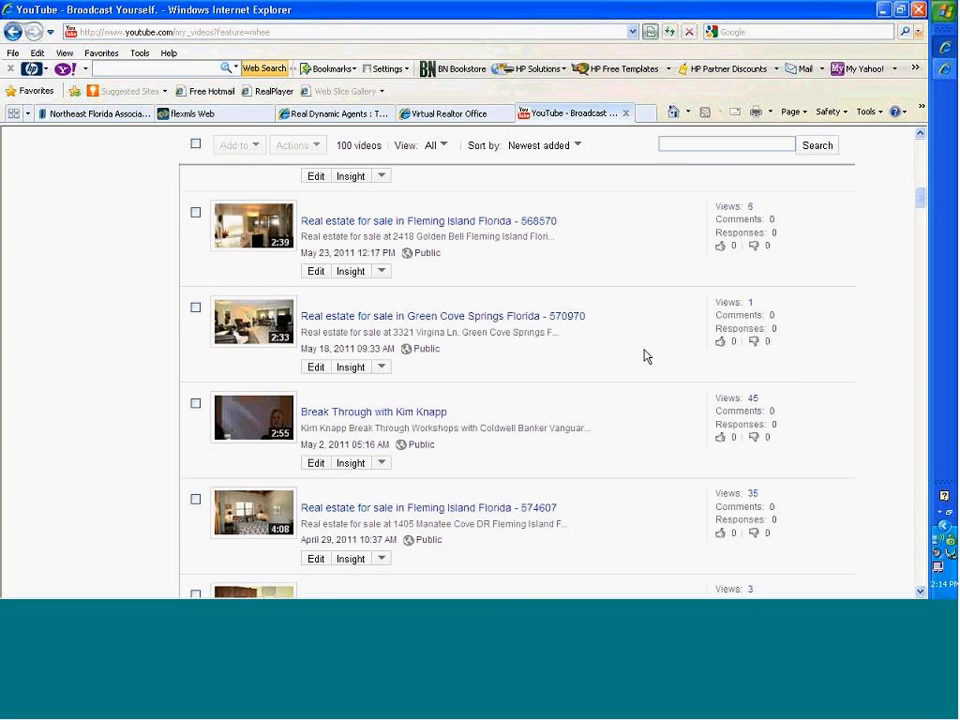
pyautogui.scroll(-1, 644, 356)
pyautogui.scroll(-6, 644, 356)
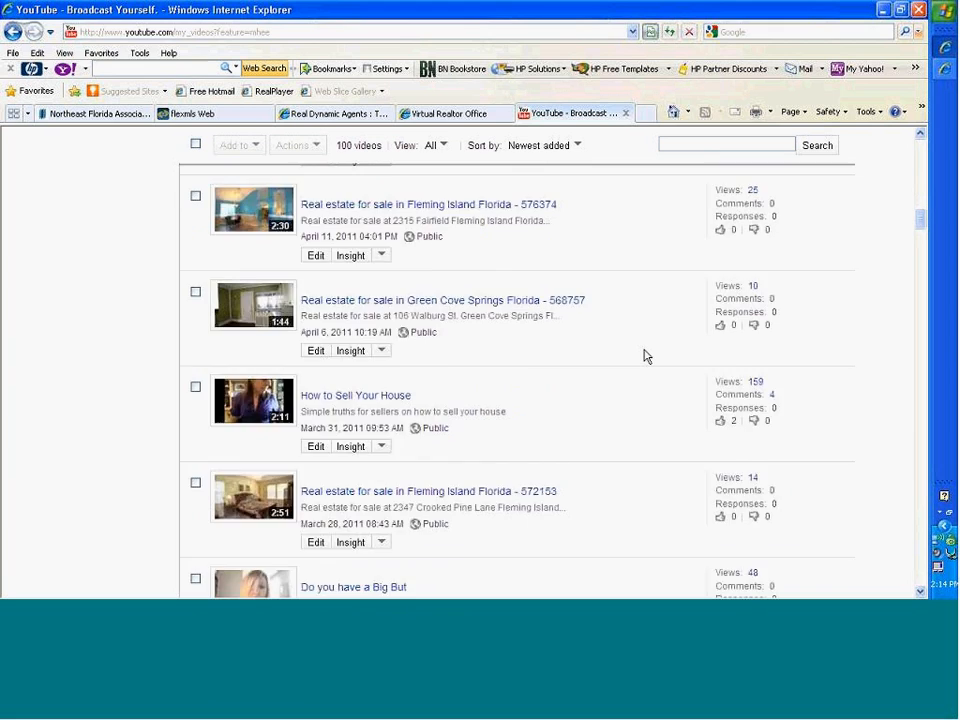
pyautogui.scroll(-1, 644, 356)
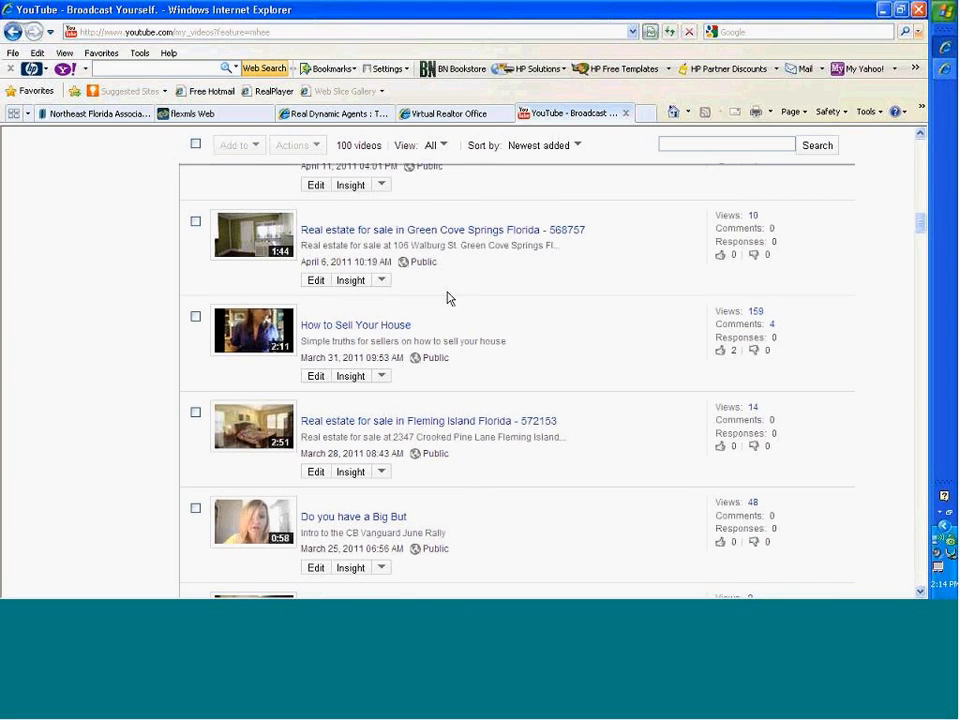
pyautogui.click(334, 326)
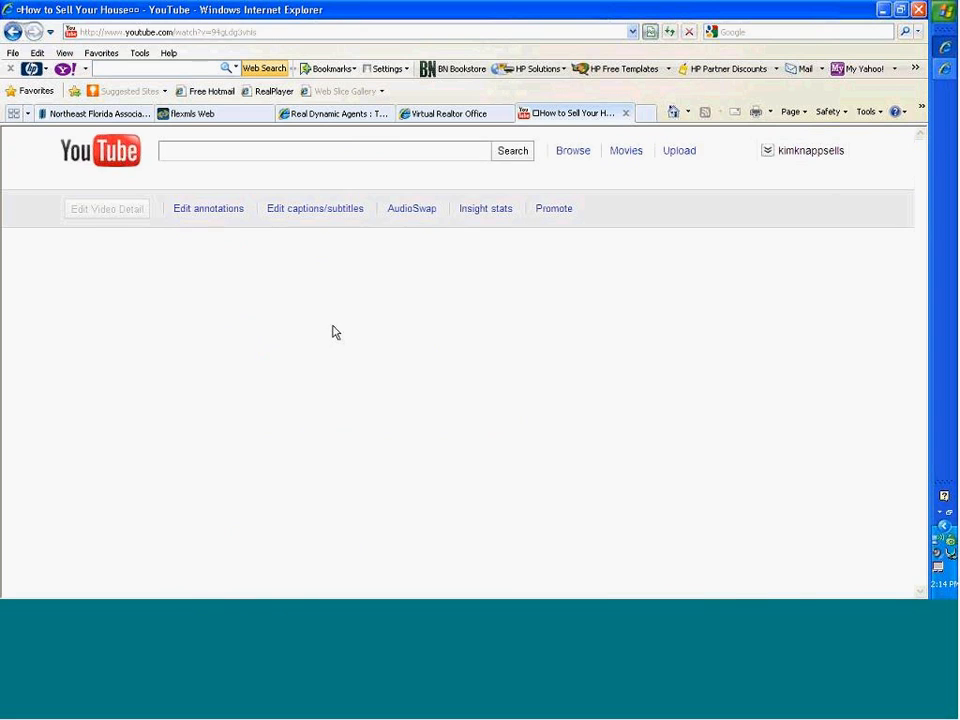
pyautogui.scroll(-3, 448, 394)
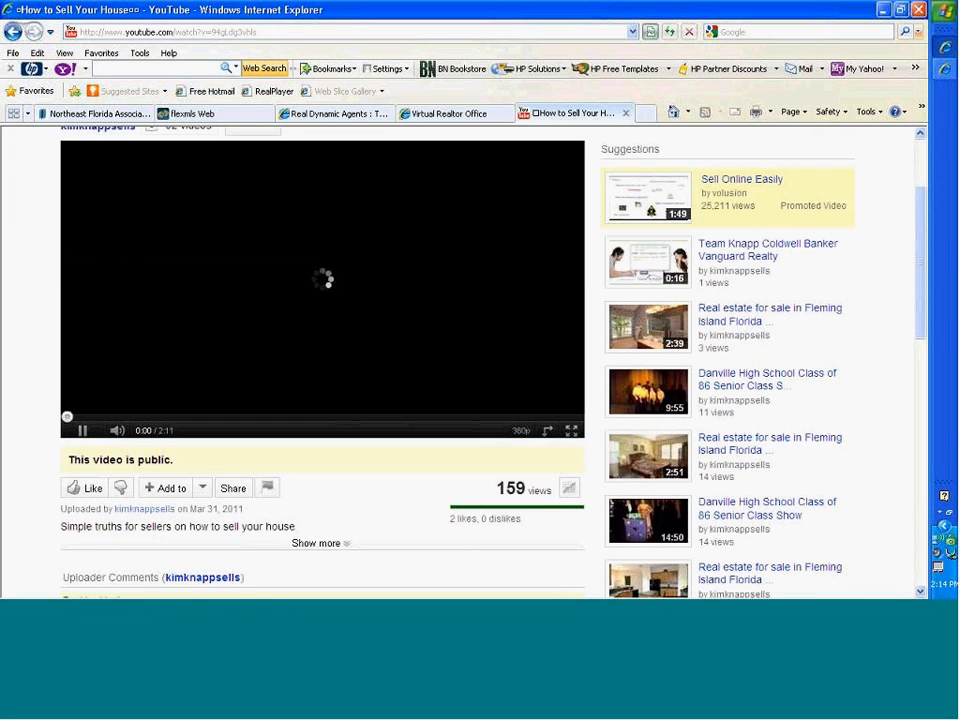
pyautogui.click(83, 430)
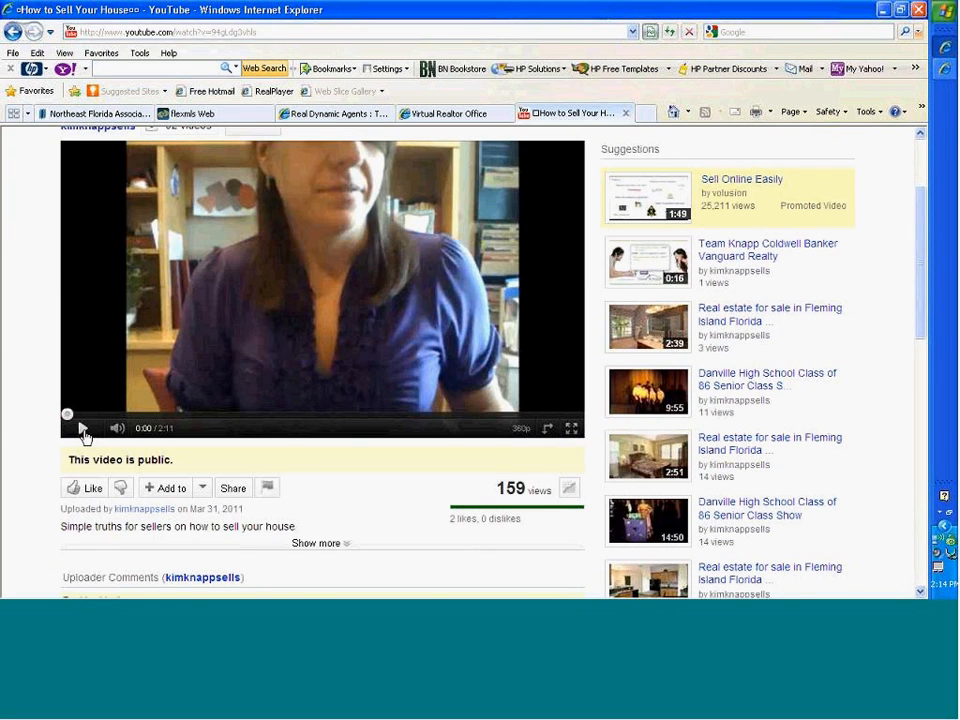
pyautogui.click(83, 430)
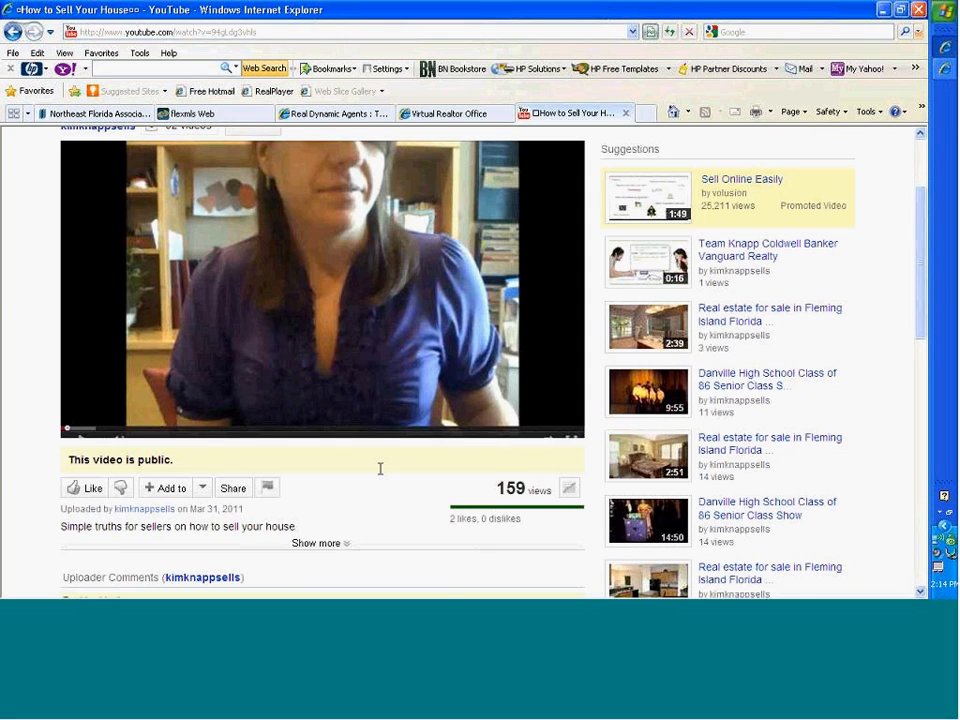
# - Show the sharing link of the "How to Sell Your House" video and switch it to the long link format
pyautogui.scroll(-1, 380, 468)
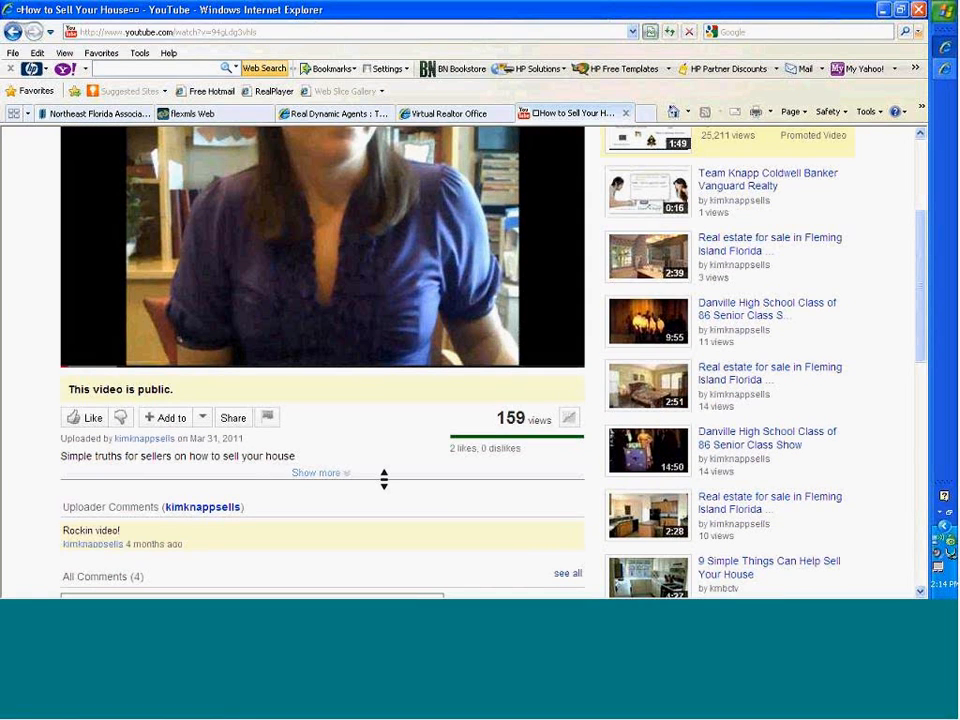
pyautogui.click(235, 420)
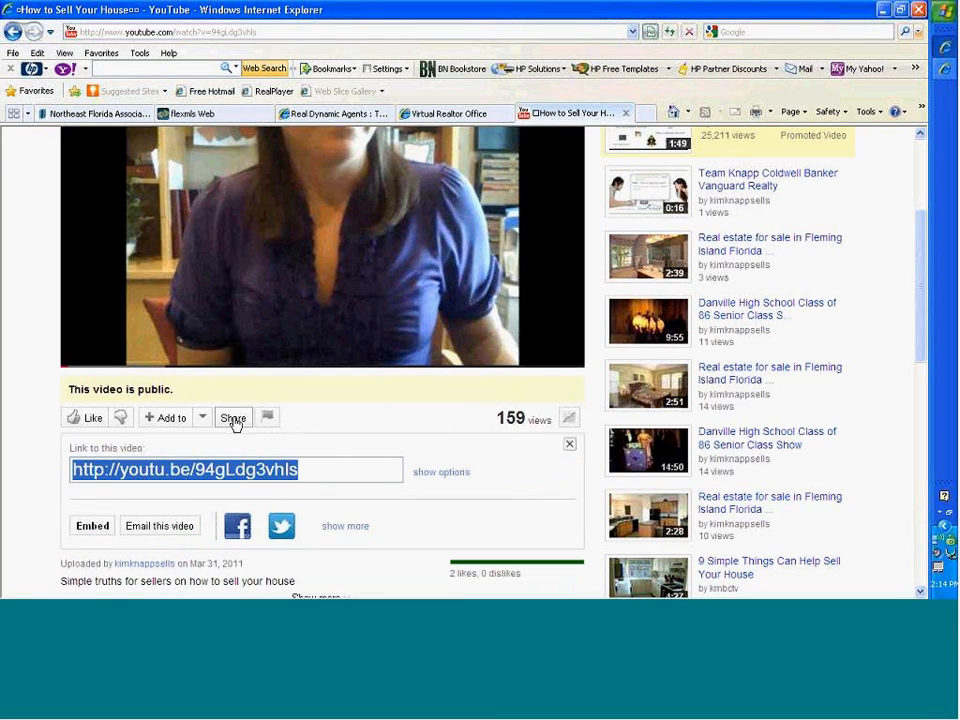
pyautogui.scroll(-3, 435, 422)
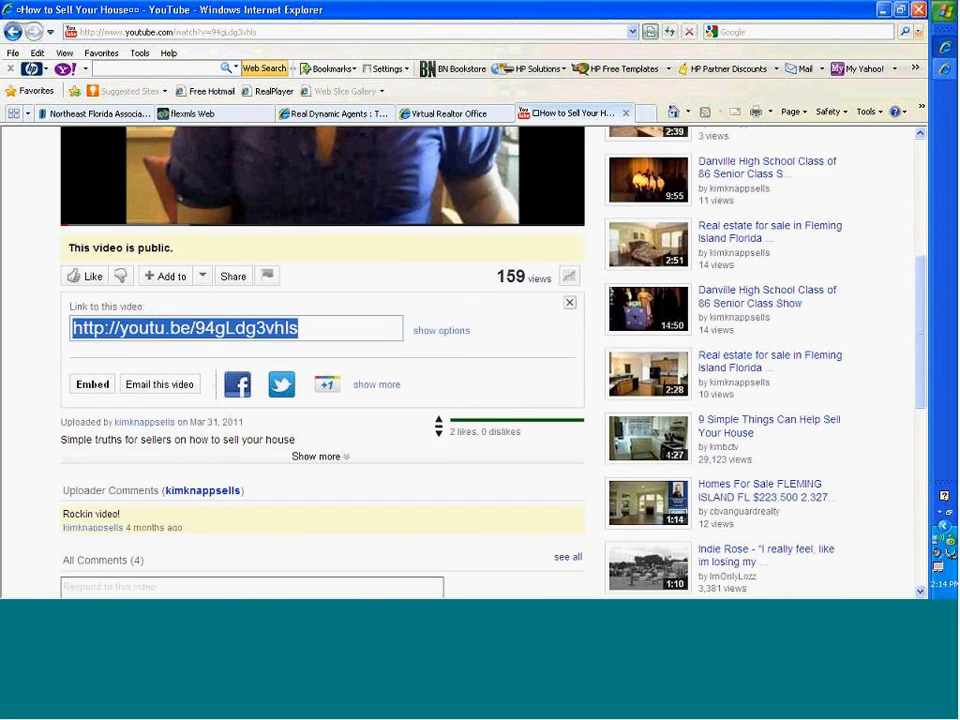
pyautogui.click(456, 334)
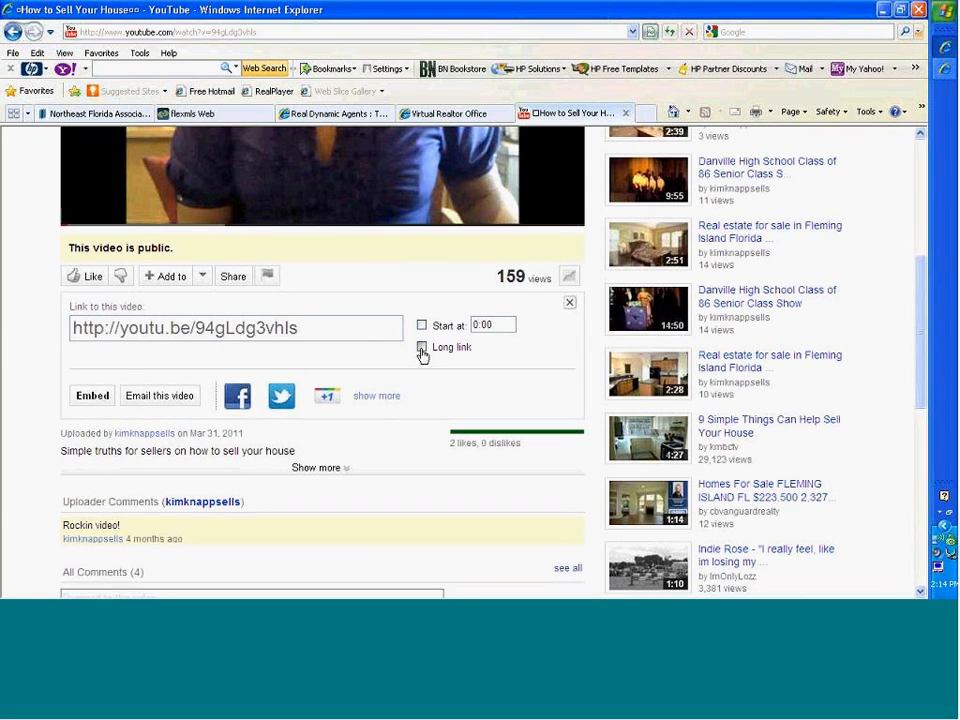
pyautogui.click(421, 348)
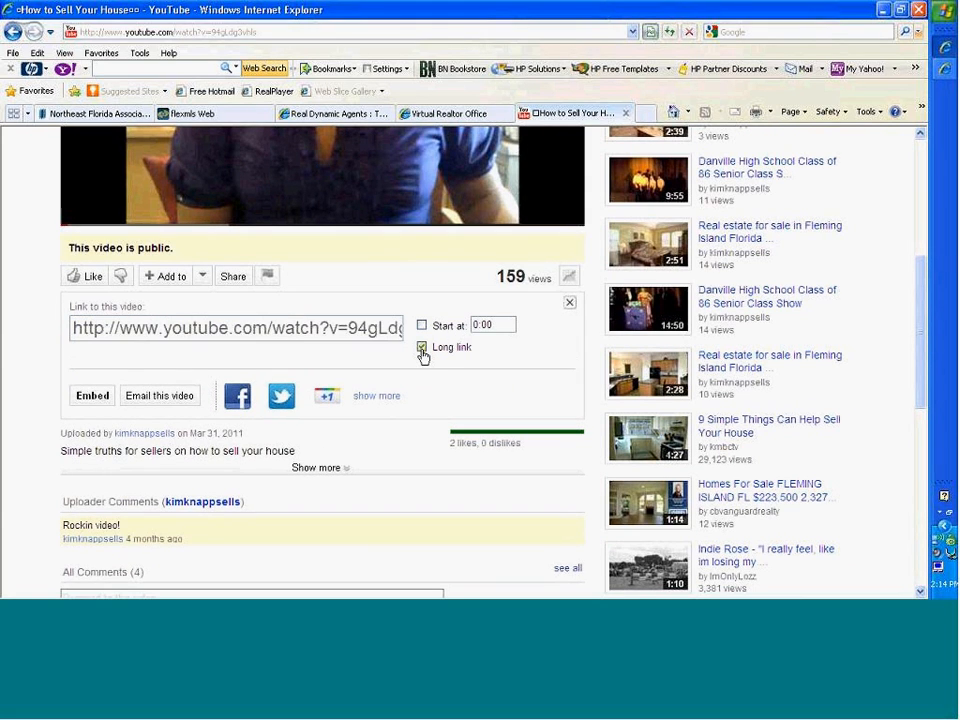
# - Copy only the video ID 94gLdg3vhls from the end of the long link
pyautogui.click(349, 328)
pyautogui.moveTo(349, 328); pyautogui.dragTo(409, 335)
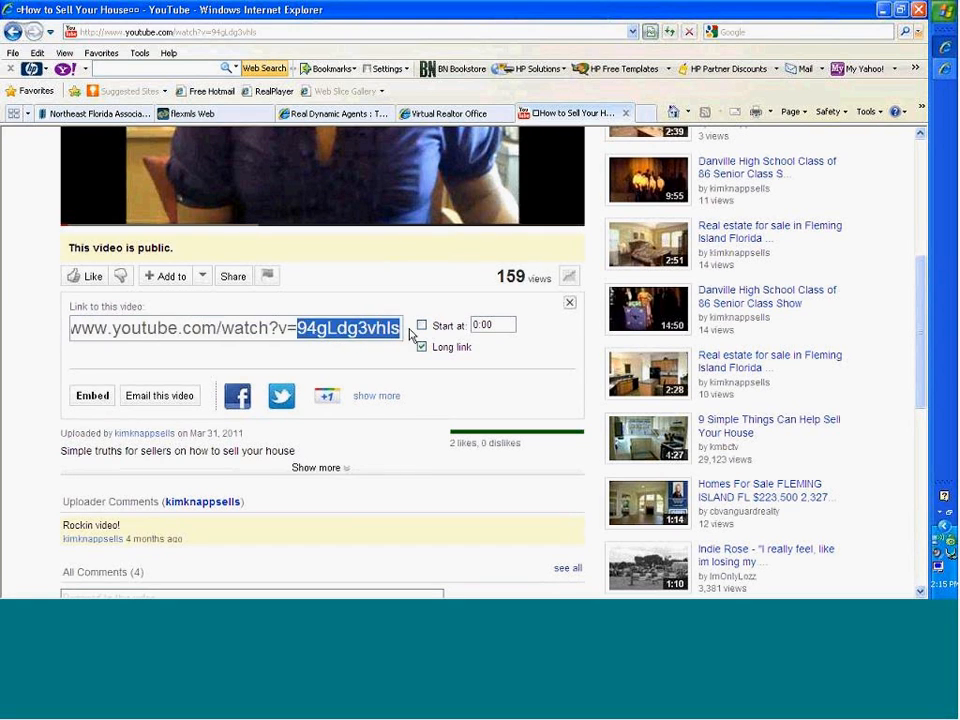
pyautogui.rightClick(340, 332)
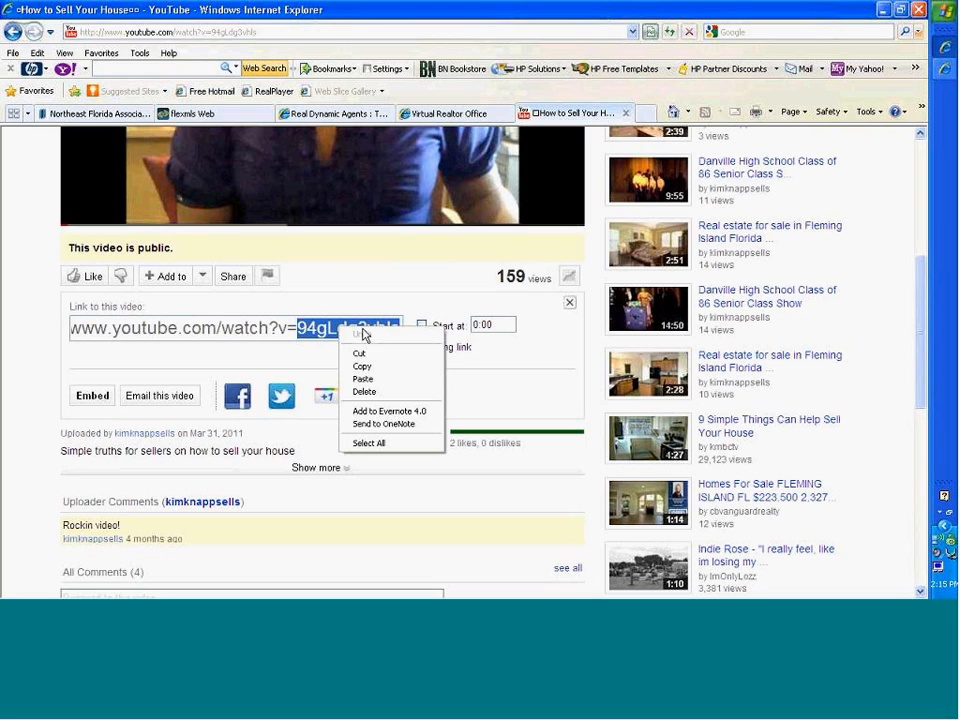
pyautogui.click(362, 367)
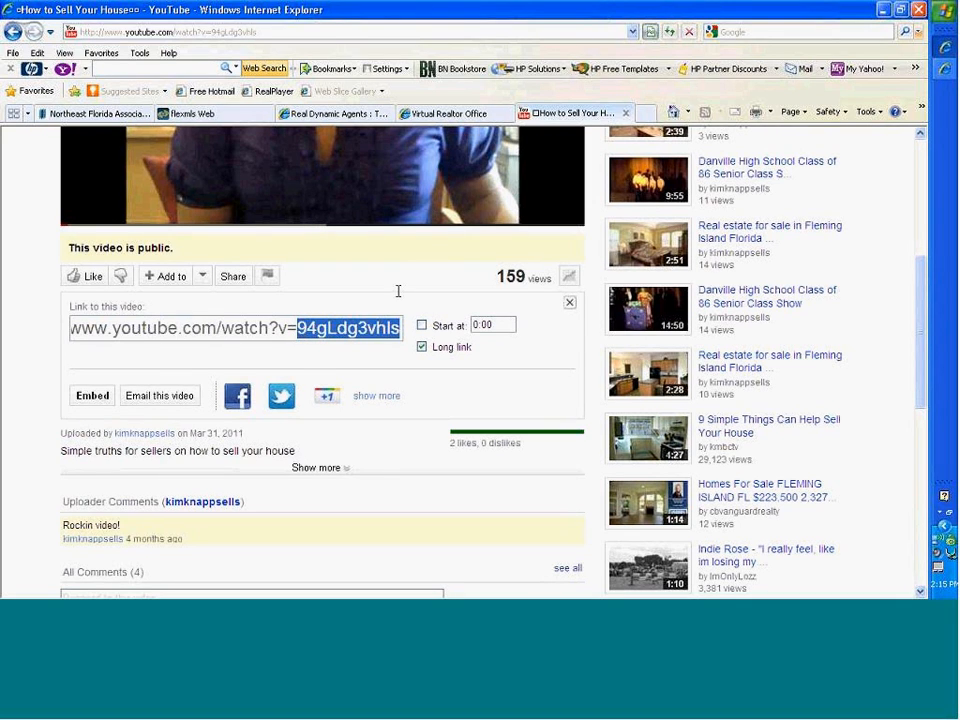
# - Return to the Virtual Realtor Office page and paste the copied code 94gLdg3vhls as the YouTube ID
pyautogui.moveTo(469, 150)
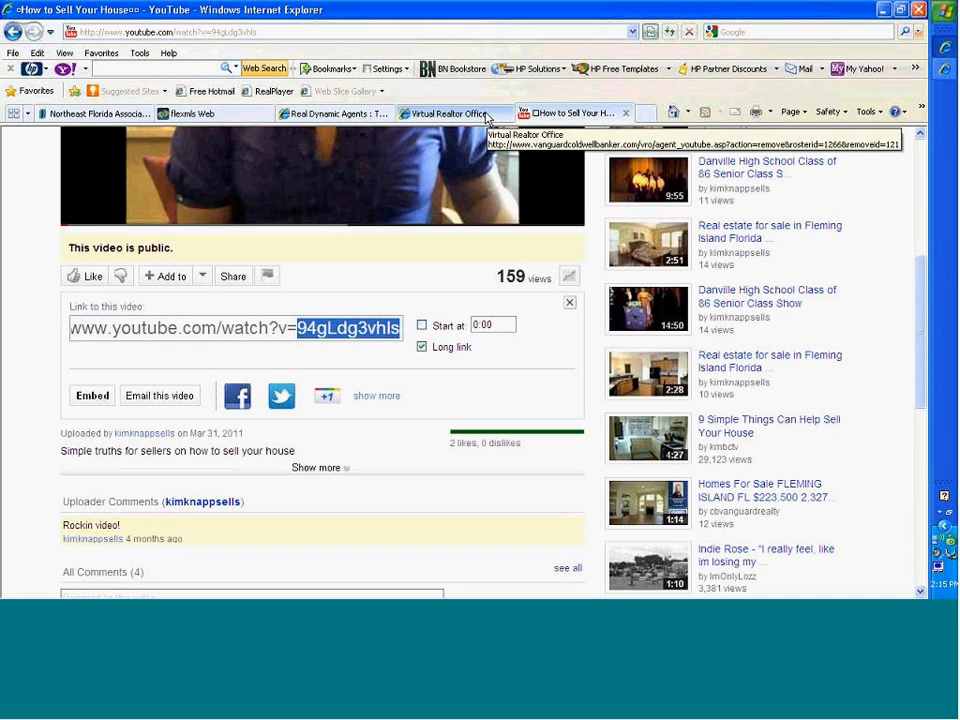
pyautogui.click(486, 116)
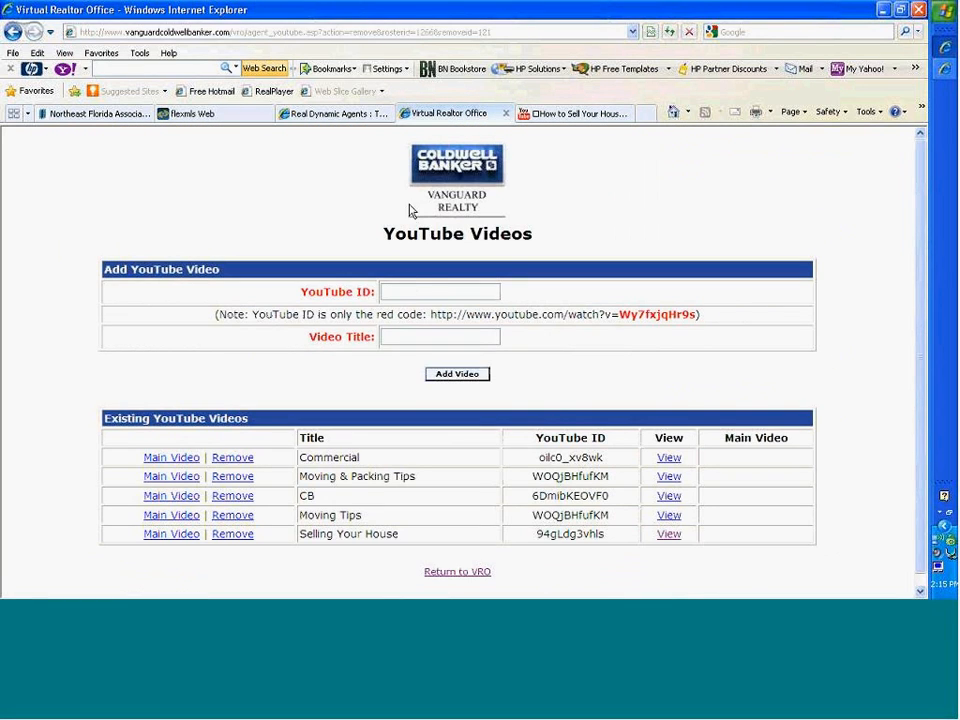
pyautogui.rightClick(402, 291)
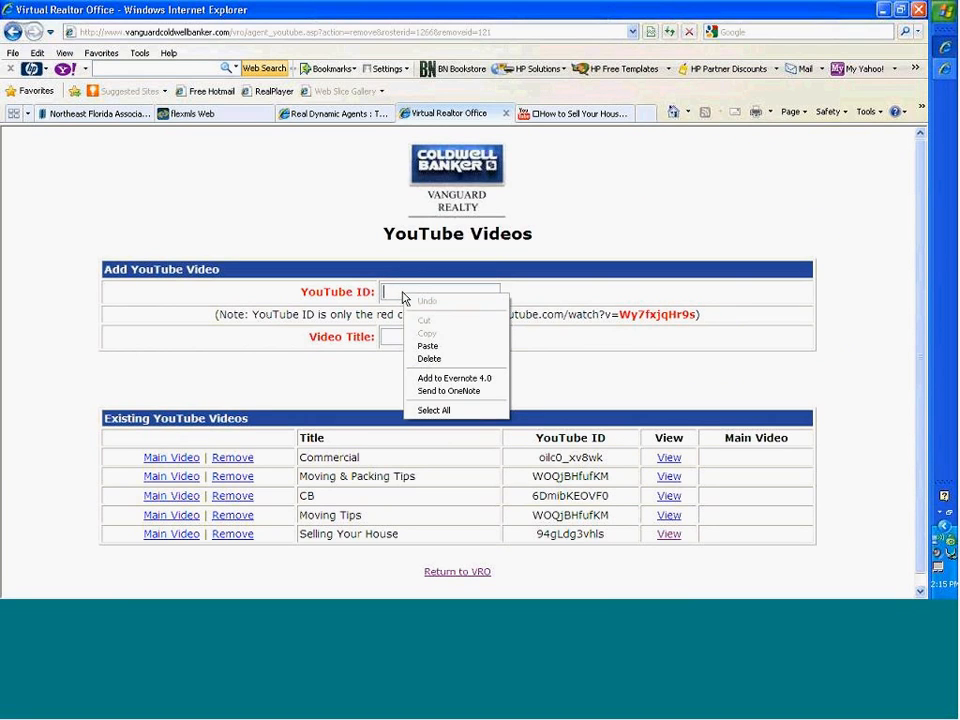
pyautogui.click(430, 346)
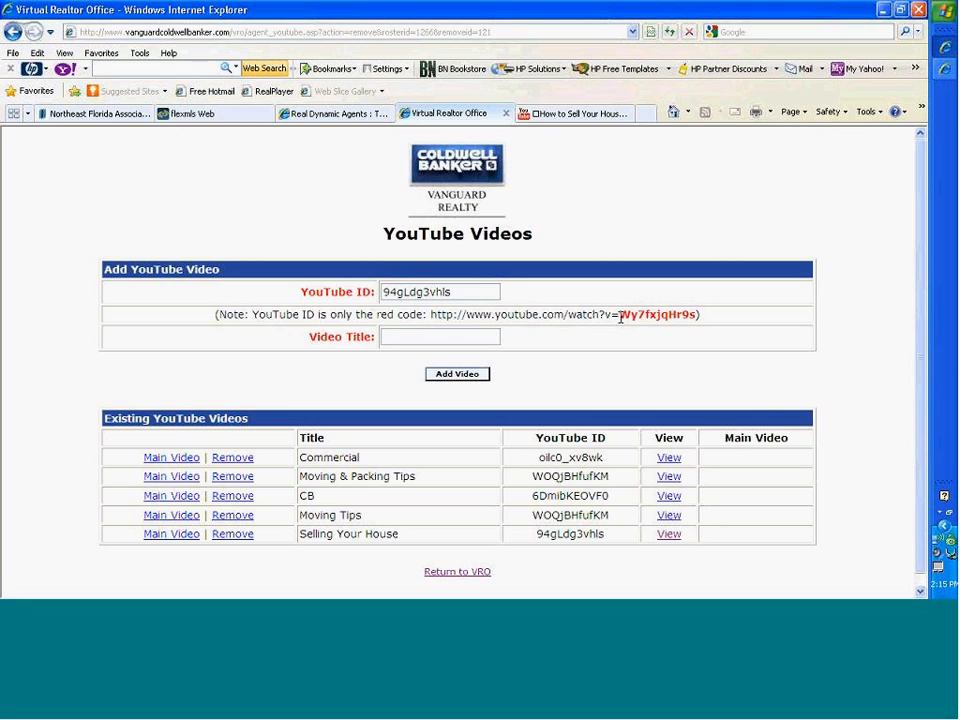
# - Title the video "How to Sell Your House" and add it to the existing YouTube videos
pyautogui.click(428, 339)
pyautogui.write('How to Se')
pyautogui.press('BackSpace')
pyautogui.press('BackSpace')
pyautogui.write('SE')
pyautogui.press('BackSpace')
pyautogui.write('ell Your House')
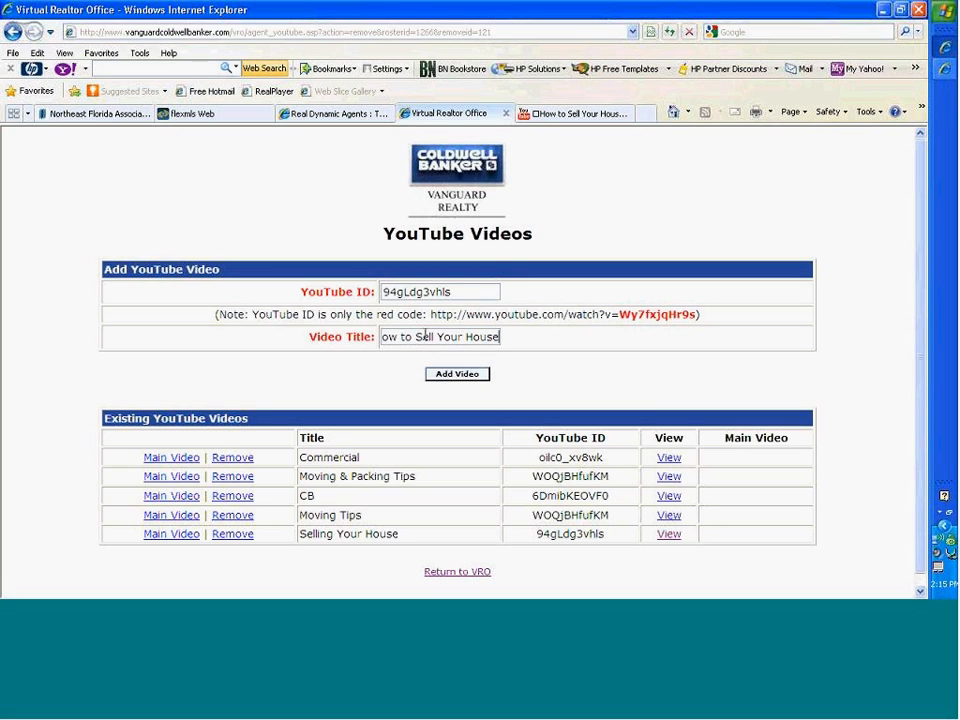
pyautogui.click(462, 376)
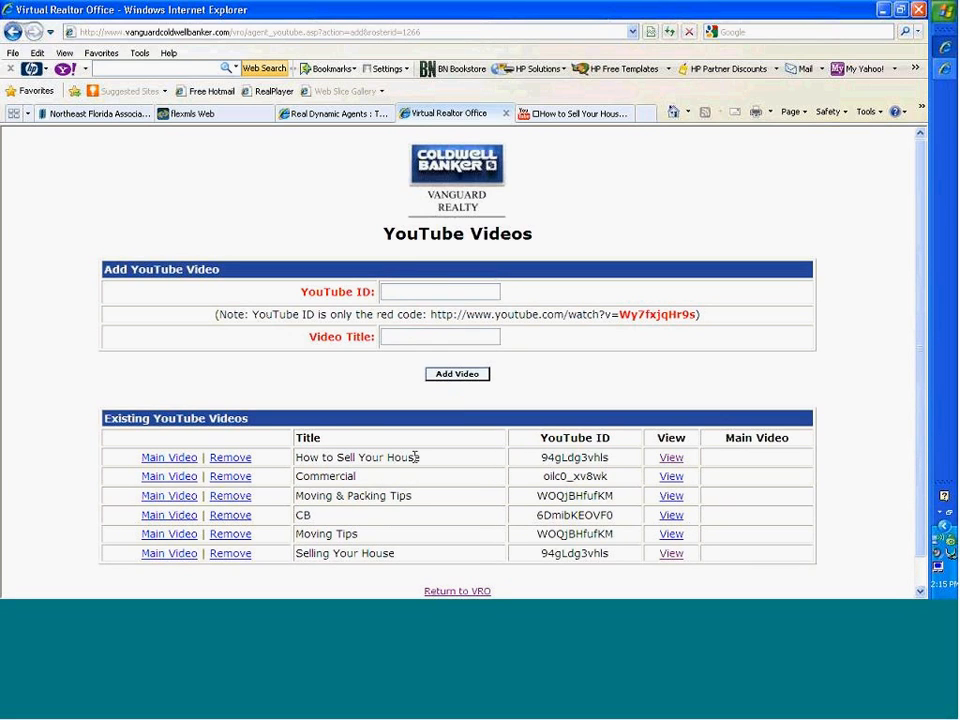
# - View the added "How to Sell Your House" video in a maximized window, pause it and close that window
pyautogui.click(671, 458)
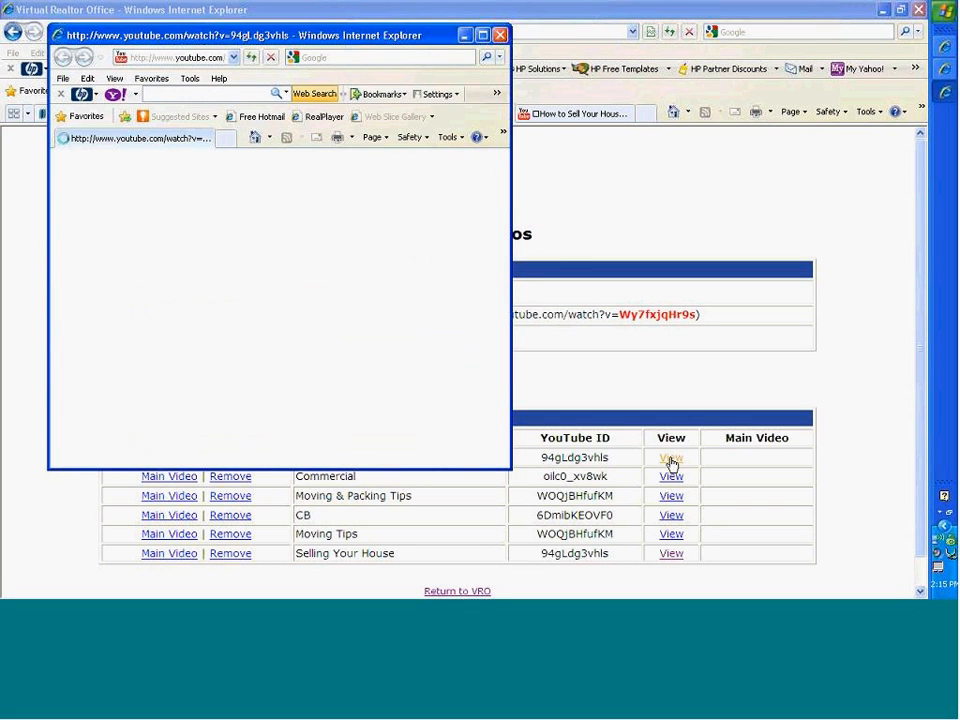
pyautogui.click(482, 35)
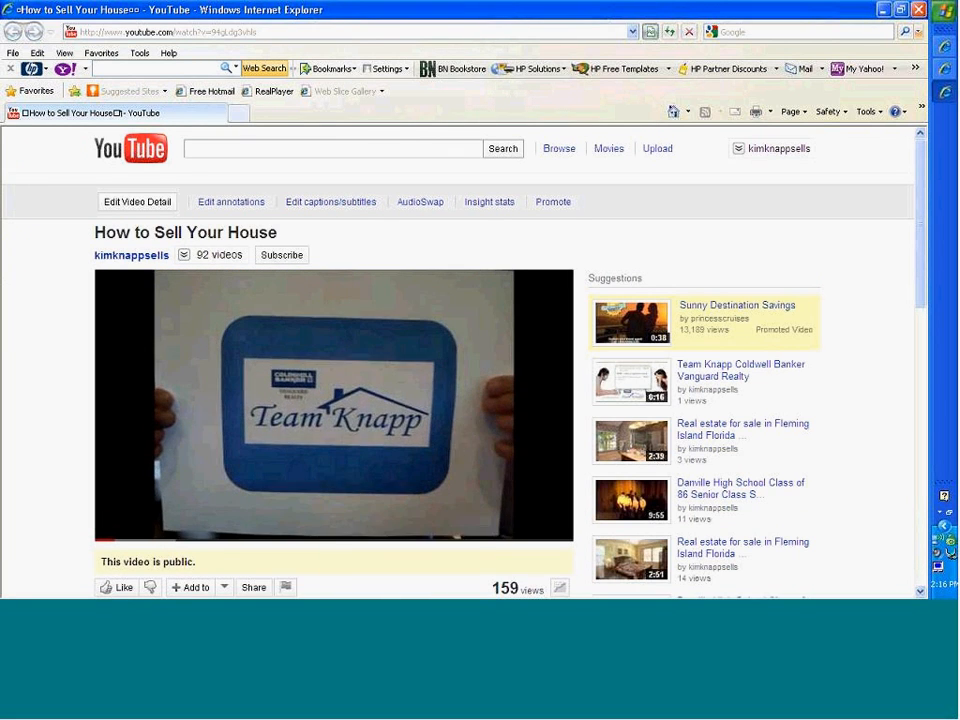
pyautogui.click(116, 533)
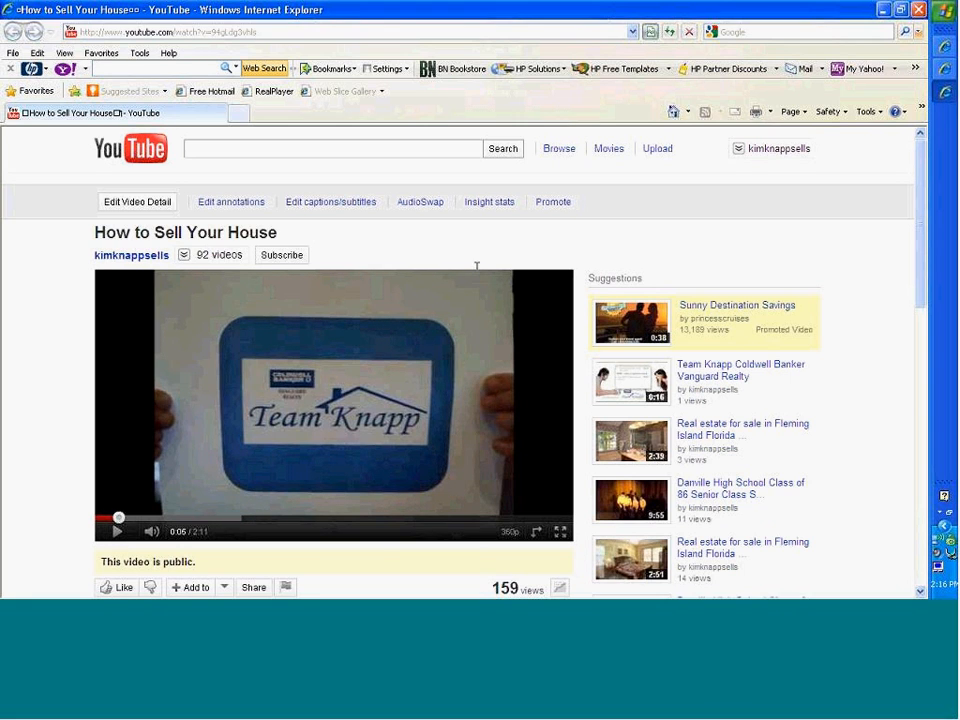
pyautogui.click(918, 10)
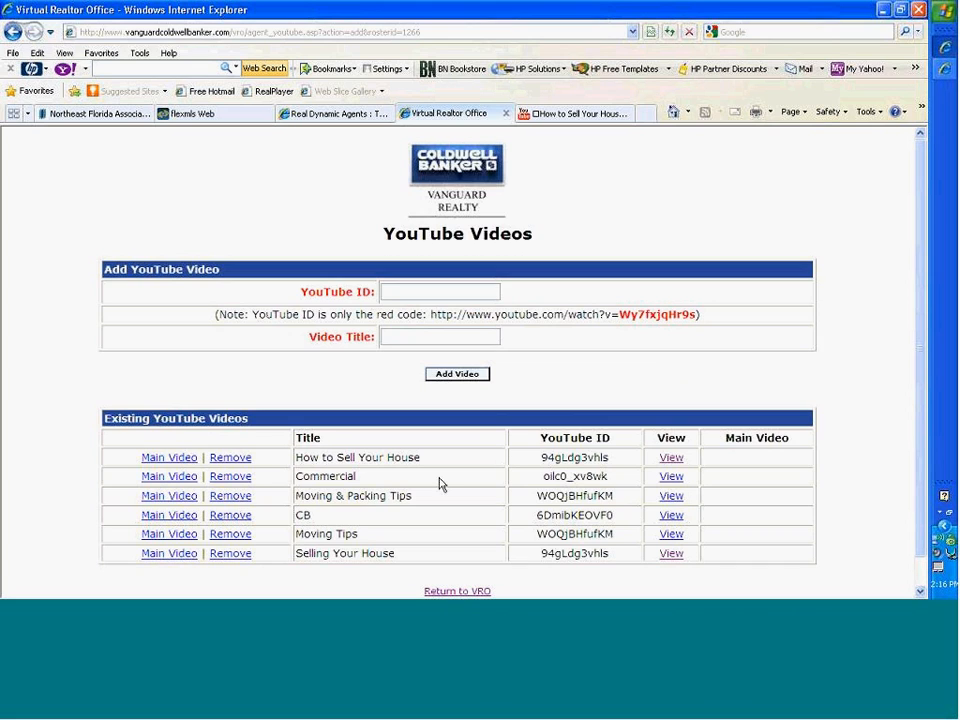
# - Set "How to Sell Your House" as the main video, followed by "Commercial"
pyautogui.scroll(-1, 441, 486)
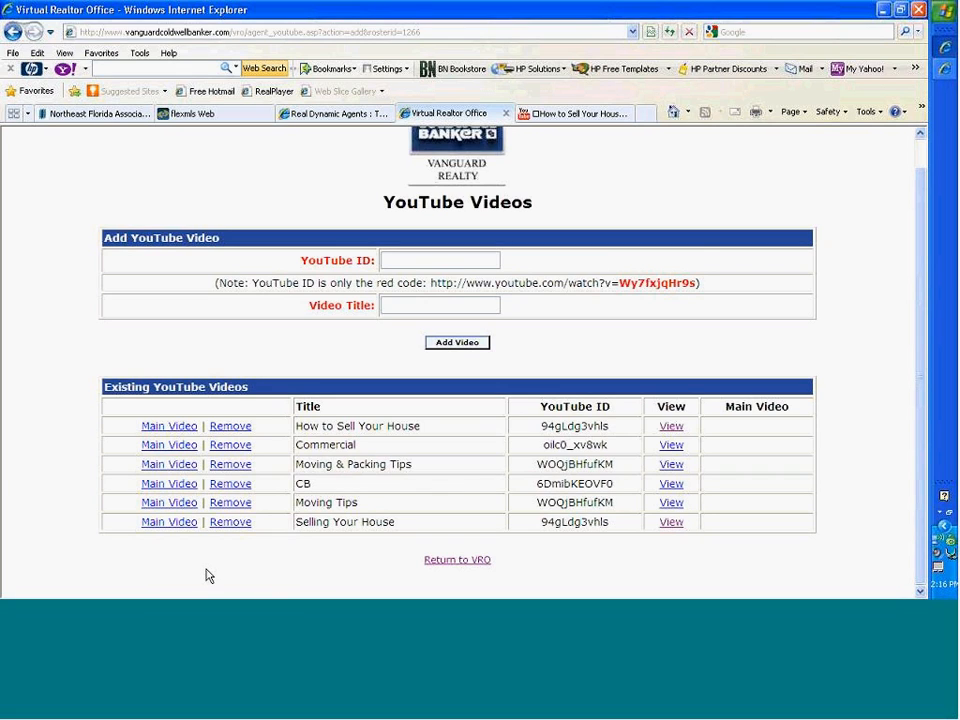
pyautogui.click(170, 427)
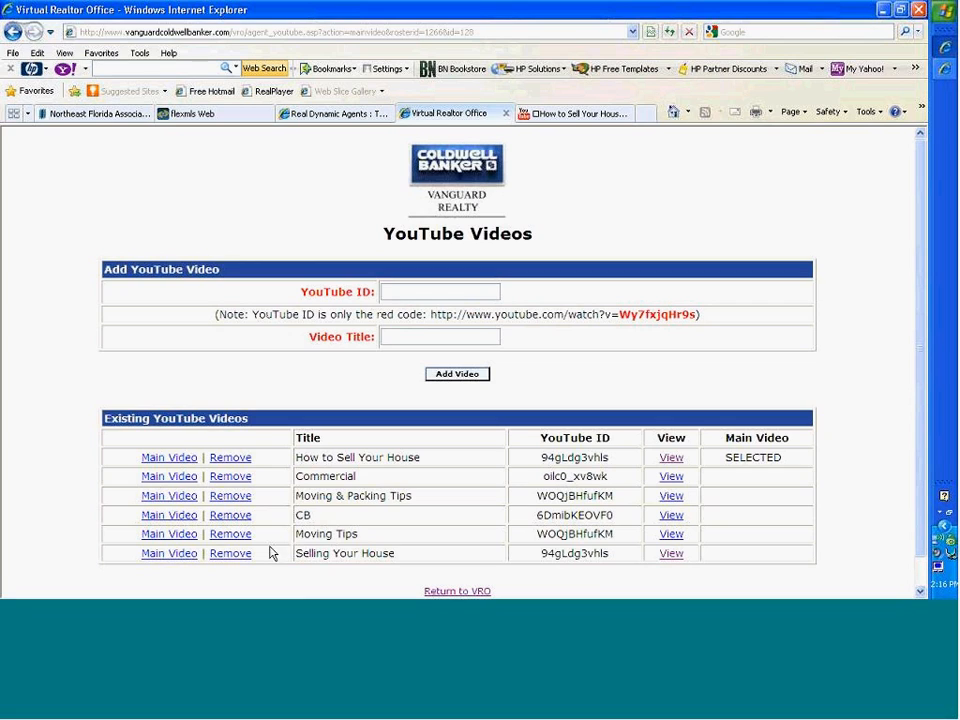
pyautogui.click(170, 477)
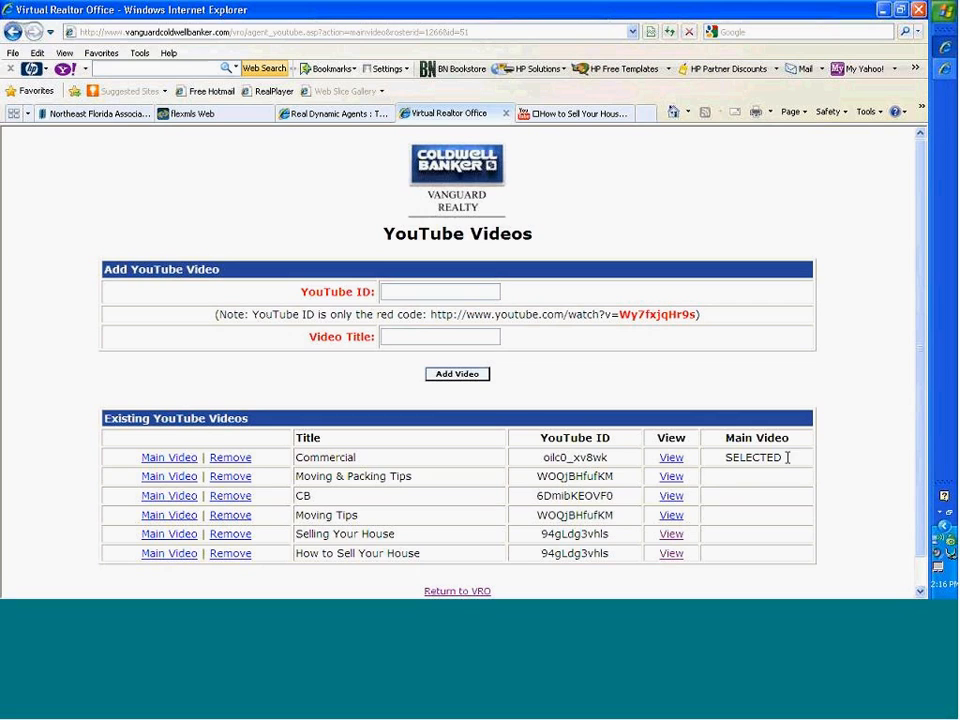
# - Make "Moving Tips" the main video and return to the VRO agent backend
pyautogui.click(168, 518)
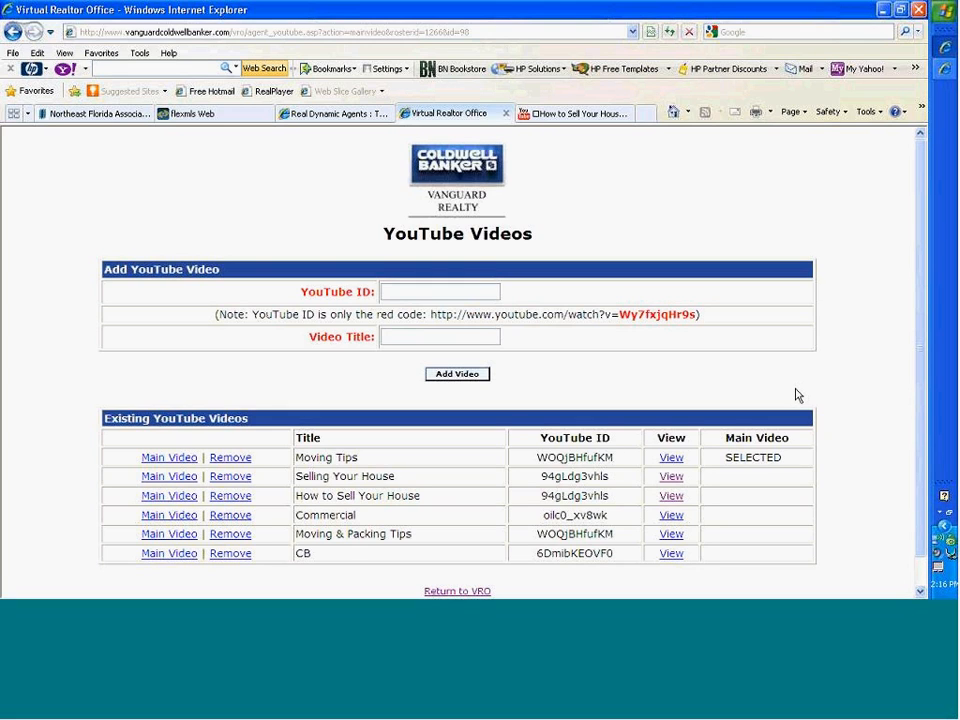
pyautogui.scroll(-1, 797, 395)
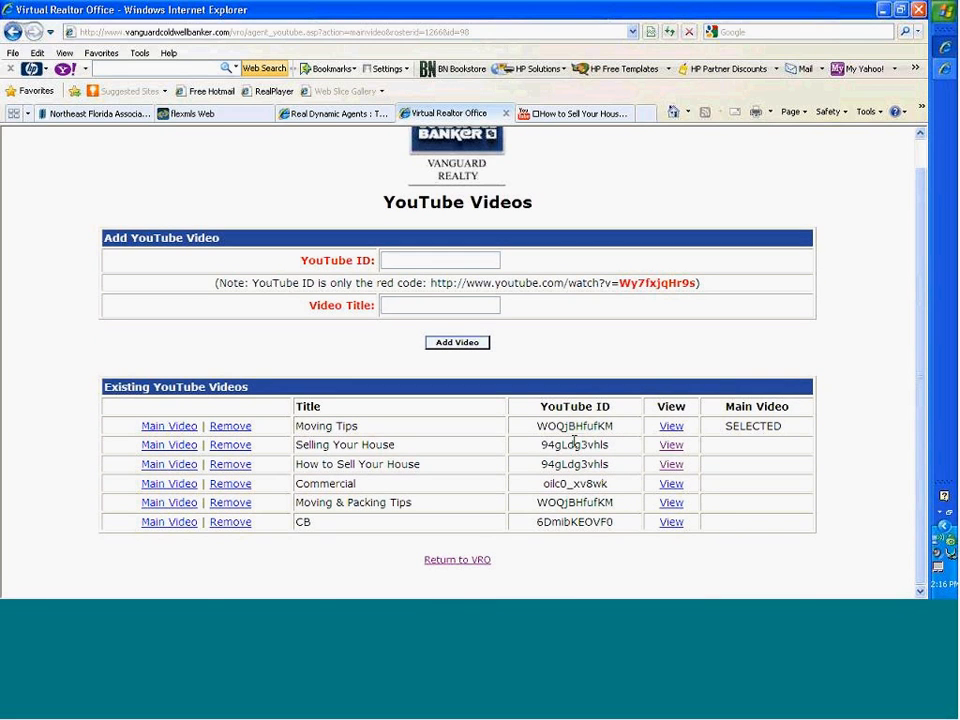
pyautogui.click(458, 562)
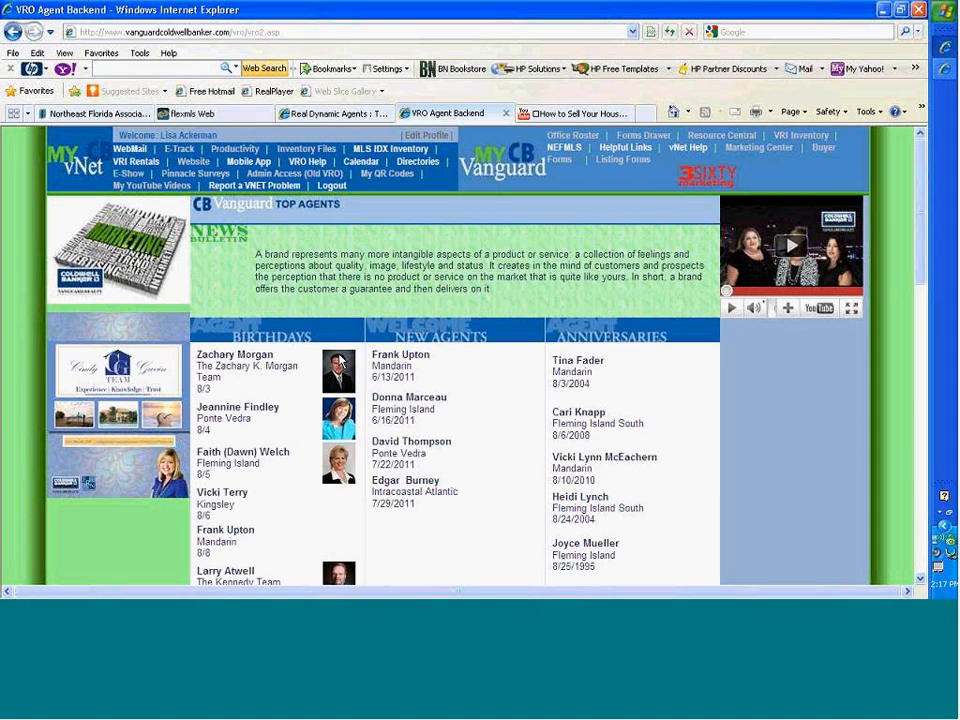
# - Open the agent's web page settings and view the public web page in a maximized window
pyautogui.click(194, 162)
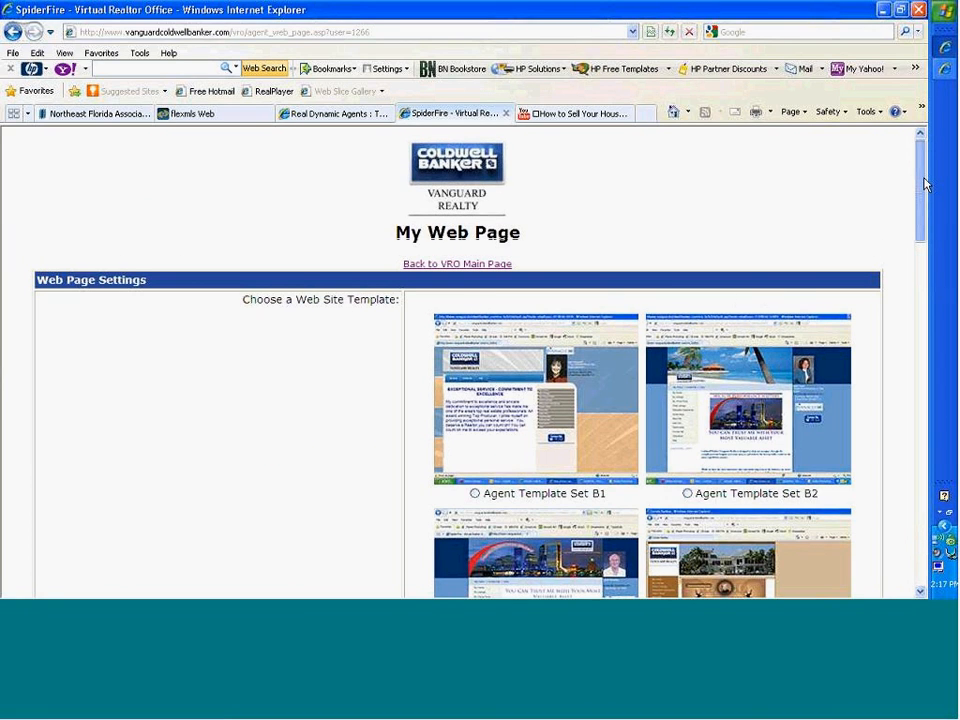
pyautogui.moveTo(924, 180); pyautogui.dragTo(924, 590)
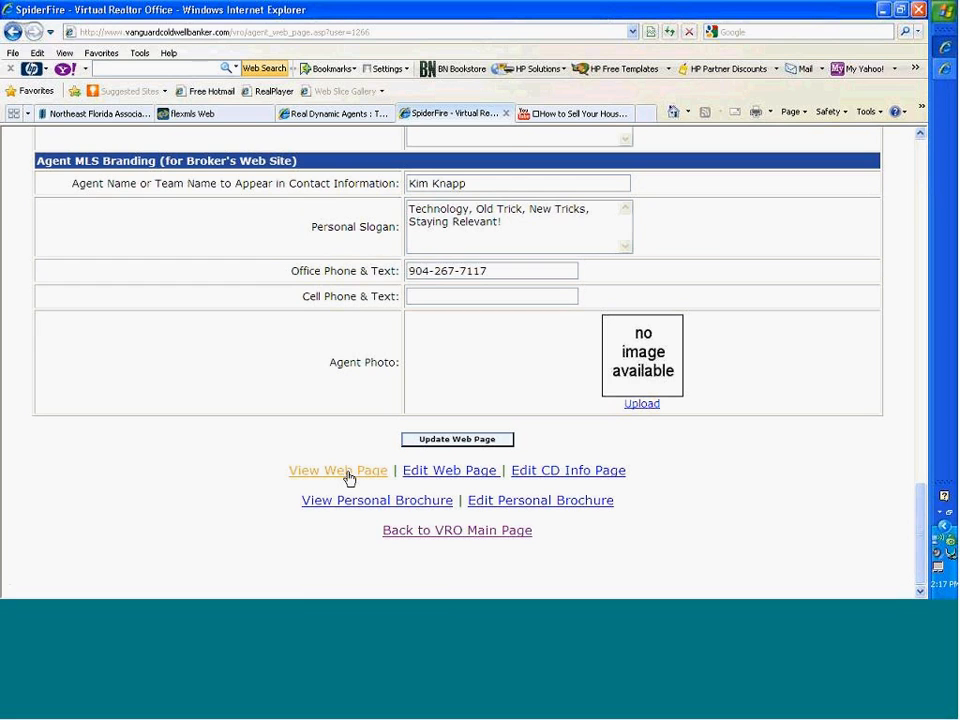
pyautogui.click(348, 475)
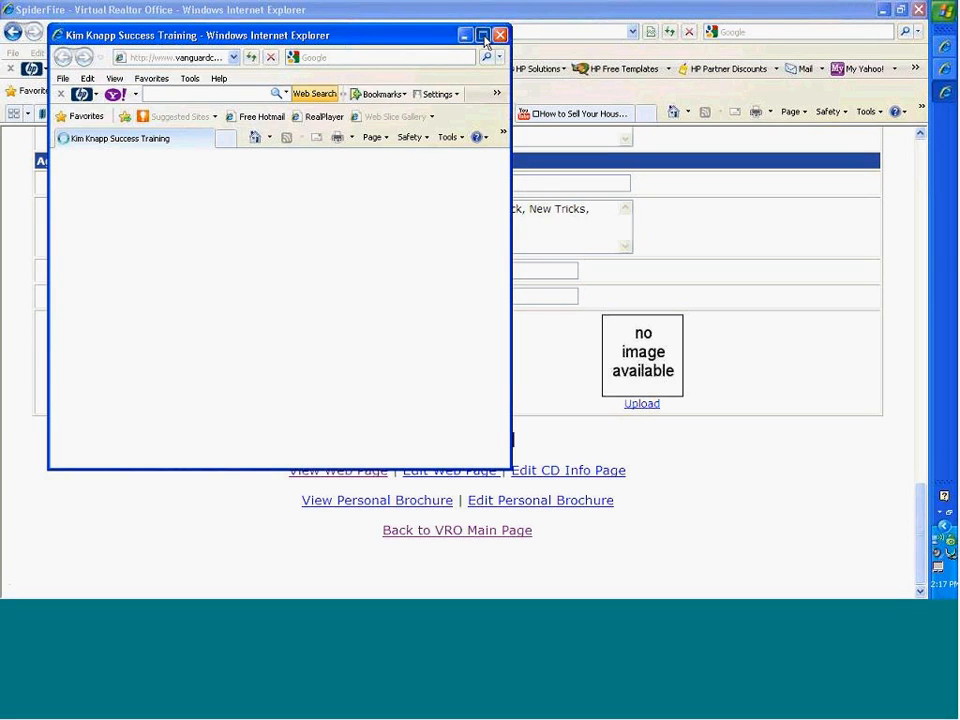
pyautogui.click(483, 36)
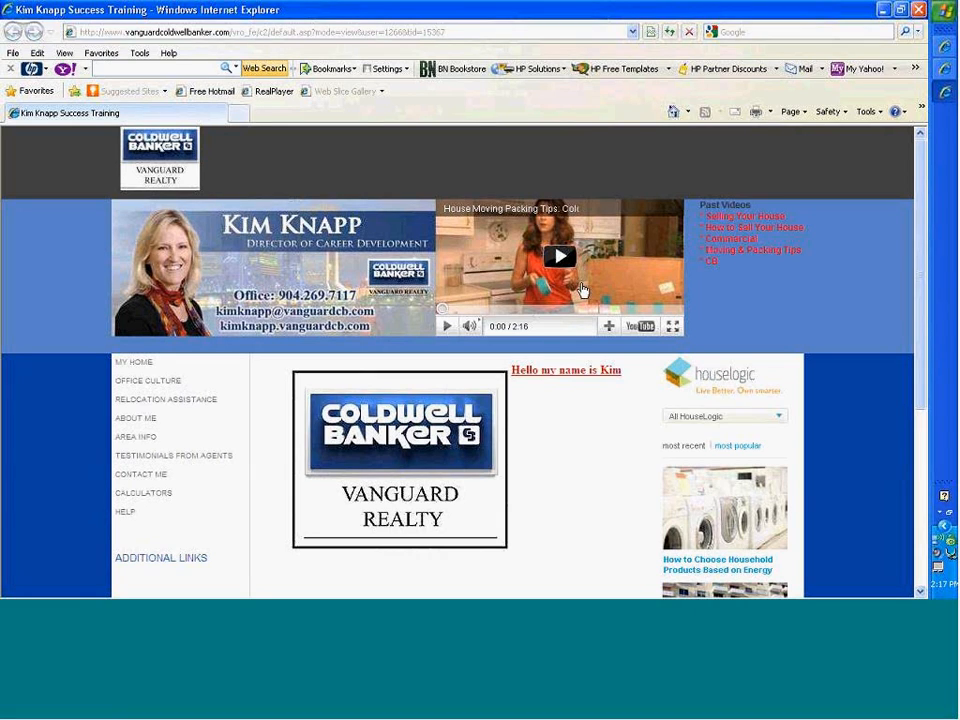
# - Show the past video "How to Sell Your House" on the web page, close that window and return to the VRO main page
pyautogui.click(757, 221)
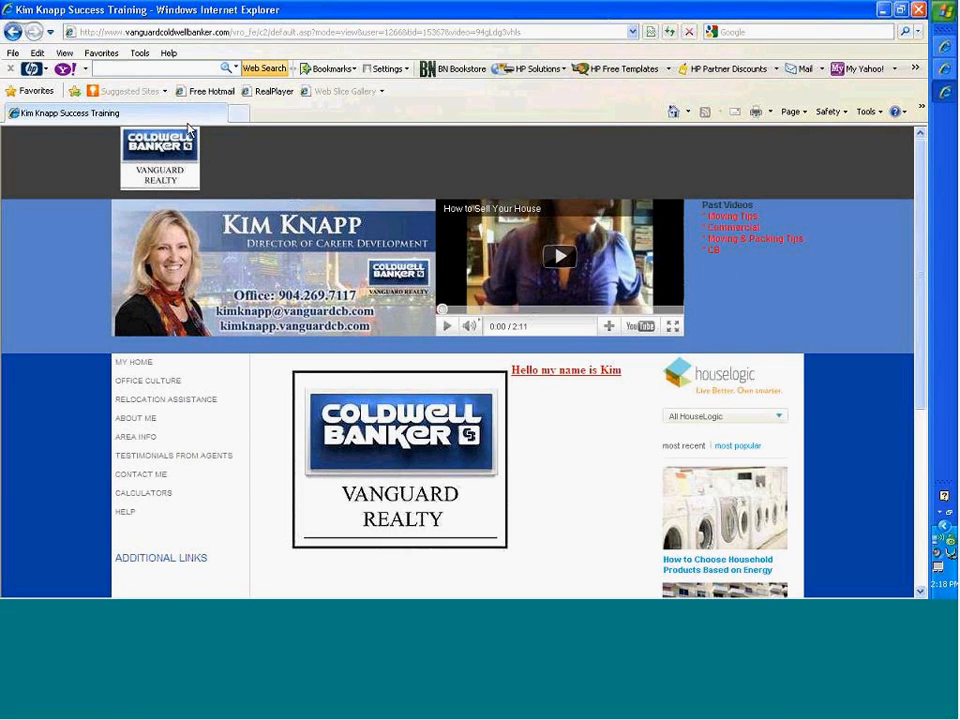
pyautogui.click(918, 11)
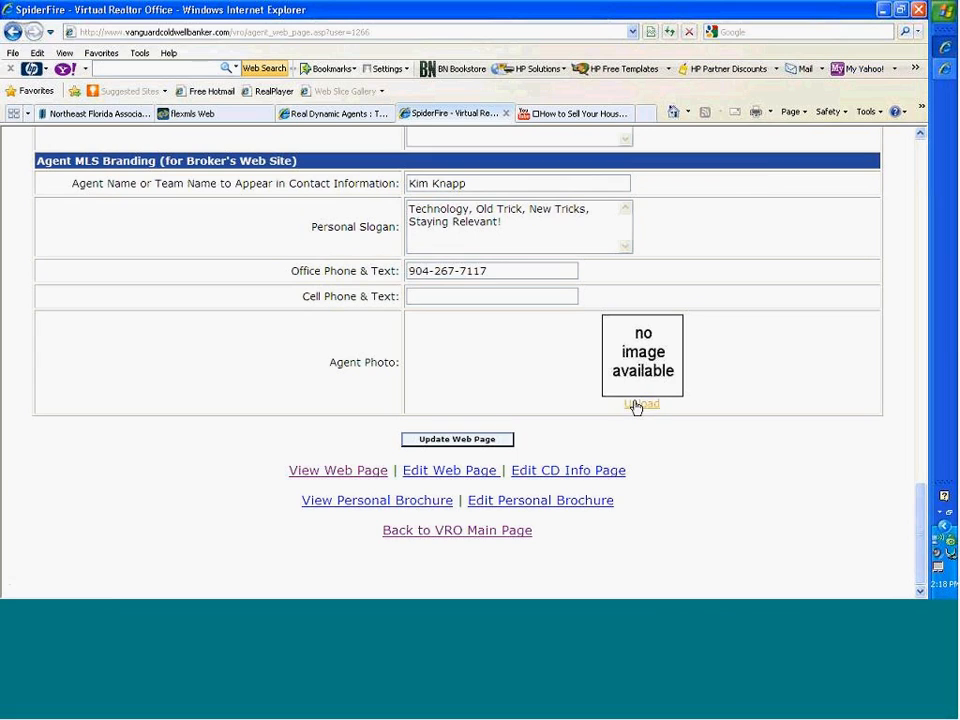
pyautogui.click(462, 532)
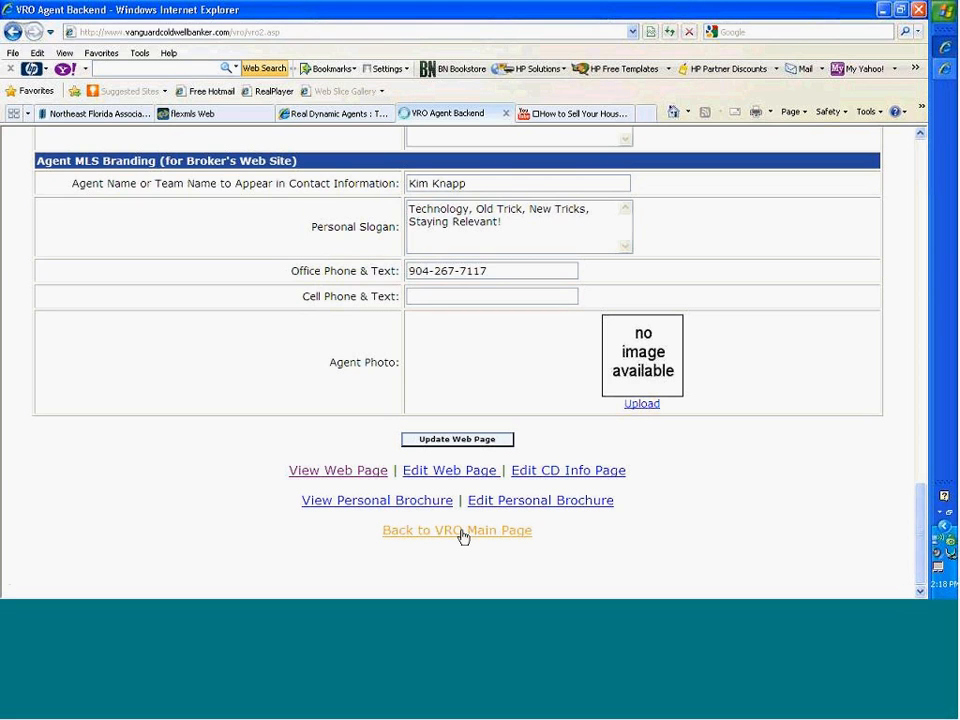
pyautogui.click(462, 533)
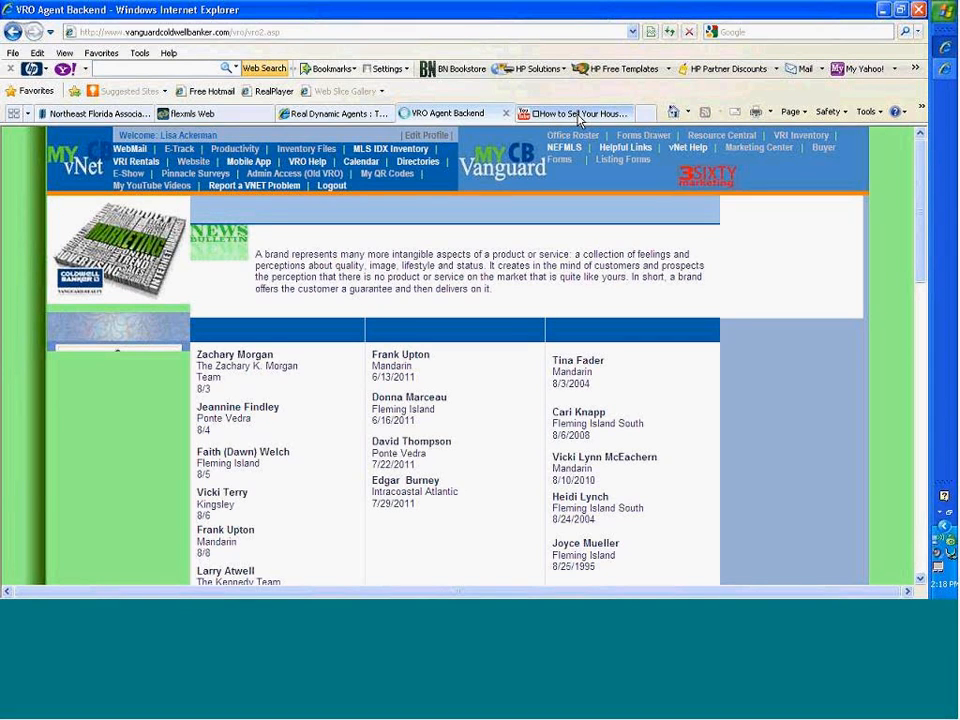
# - Switch to the YouTube page and search for "foreclosures"
pyautogui.click(578, 114)
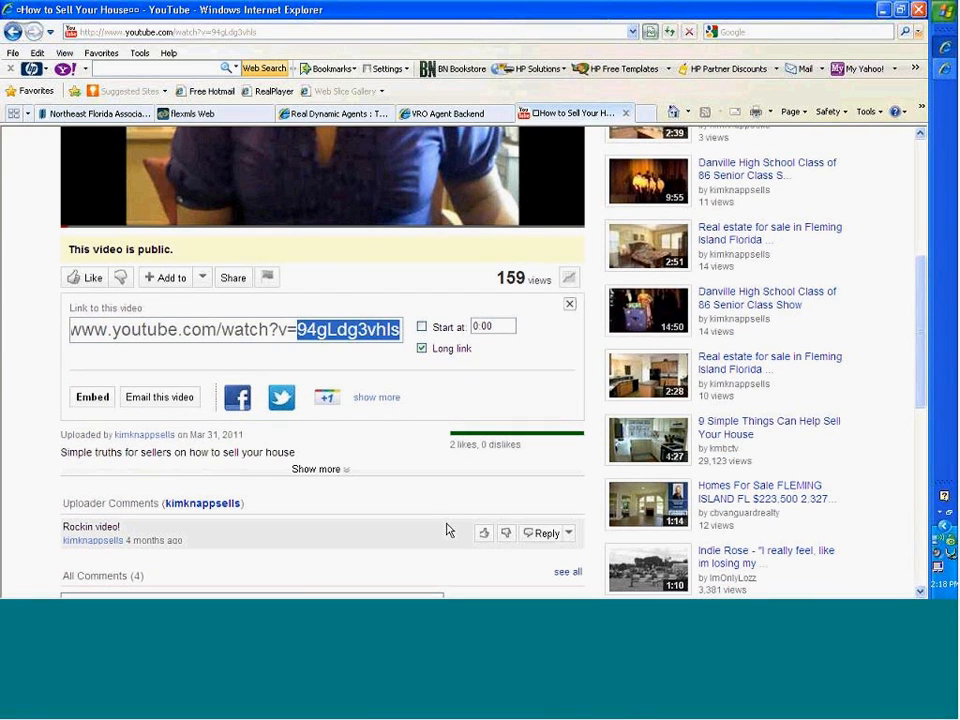
pyautogui.scroll(3, 493, 306)
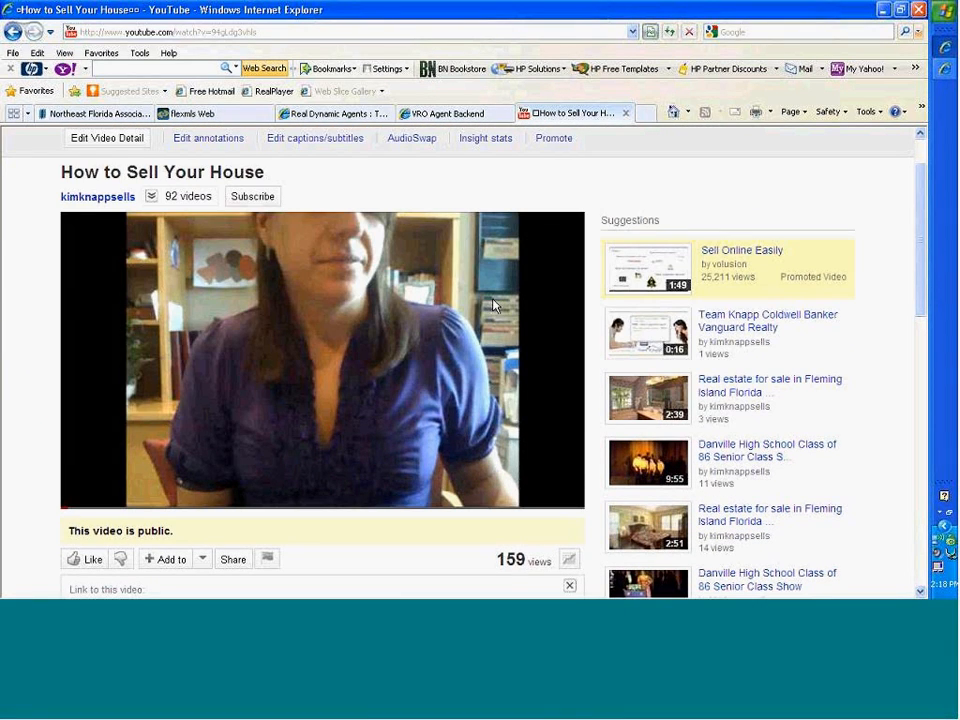
pyautogui.scroll(1, 493, 306)
pyautogui.click(342, 152)
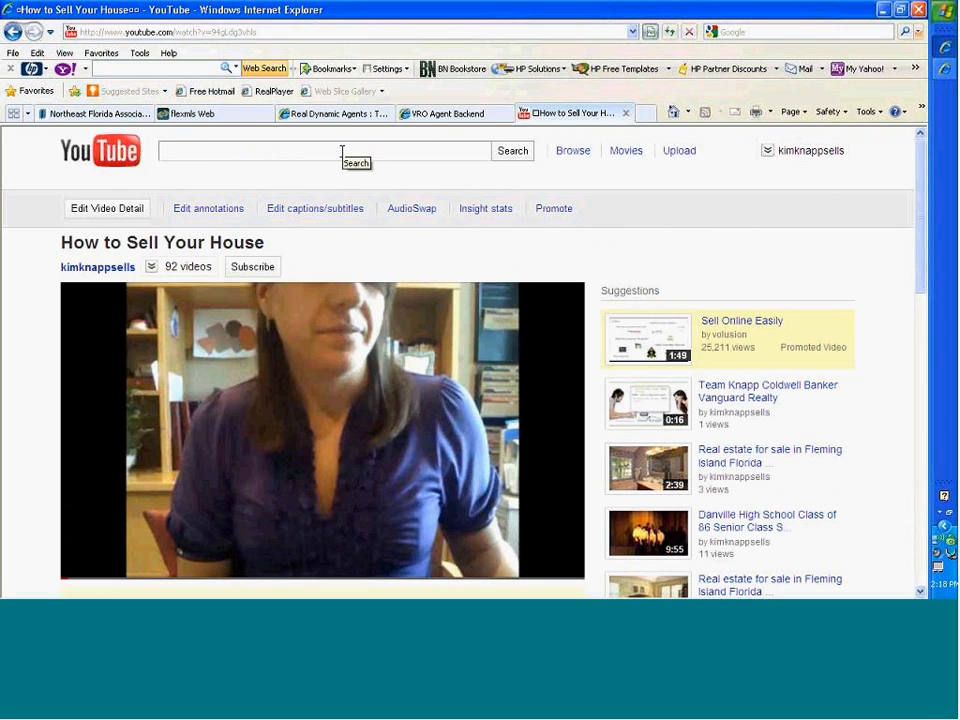
pyautogui.write('foreclosures')
pyautogui.press('Return')
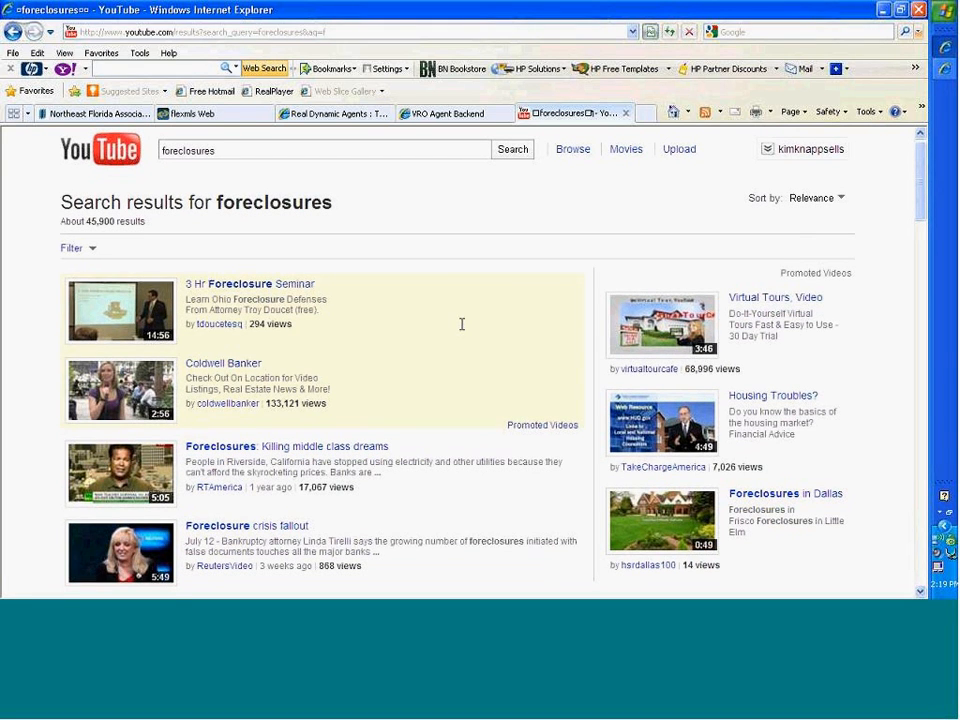
# - Open the "Foreclosure crisis fallout" video from the search results and show its sharing link
pyautogui.scroll(-1, 462, 324)
pyautogui.scroll(-4, 462, 324)
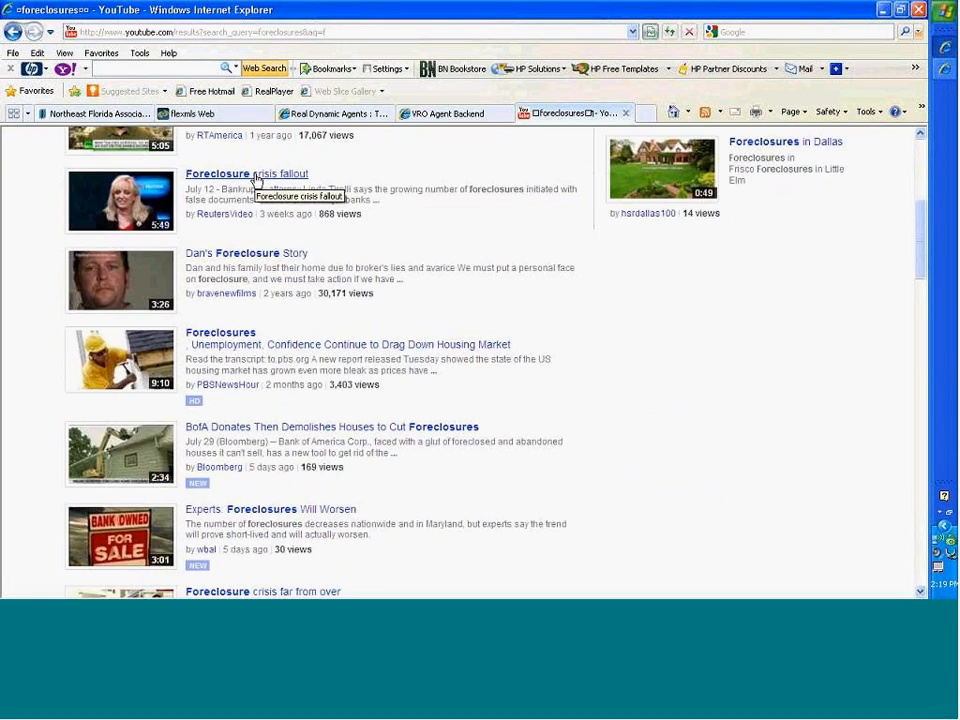
pyautogui.click(257, 180)
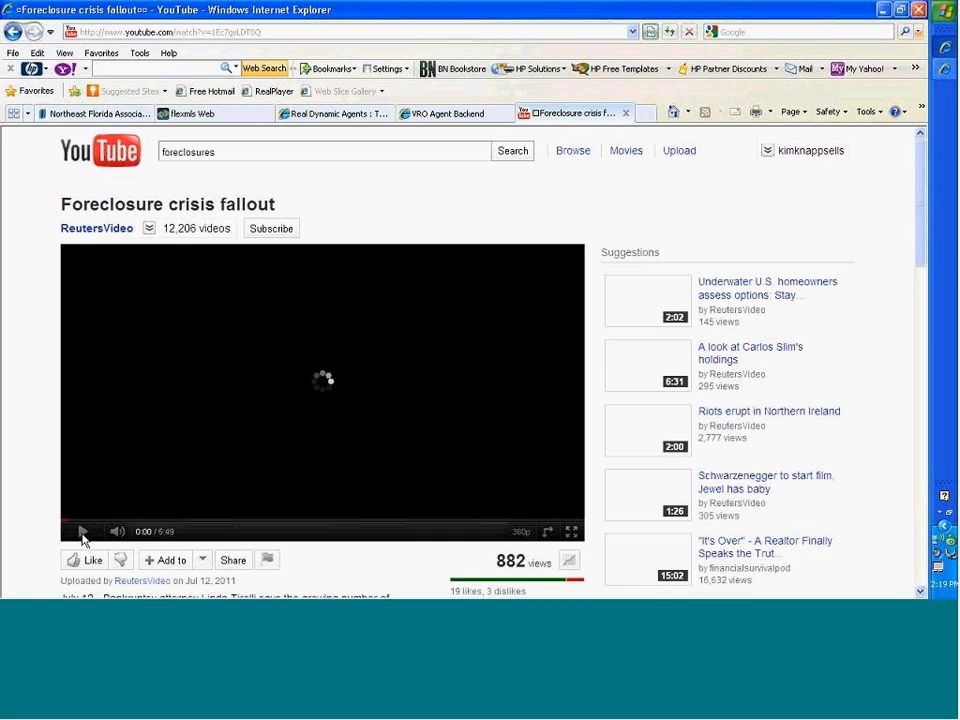
pyautogui.scroll(-1, 83, 540)
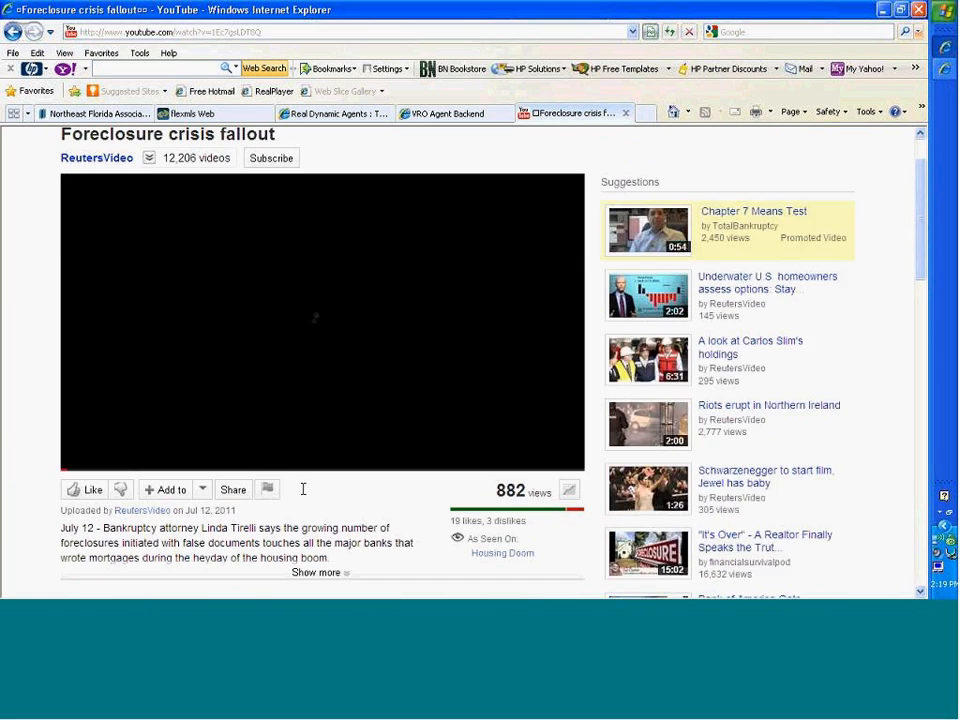
pyautogui.click(237, 494)
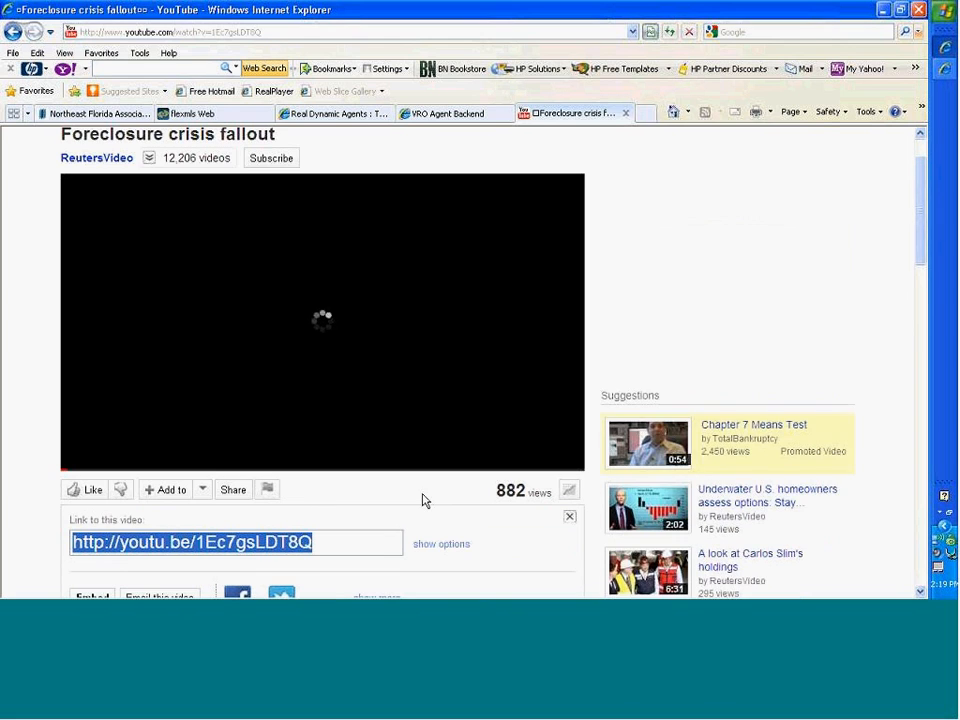
# - Display the long link of the "Foreclosure crisis fallout" video and select the video ID 1Ec7gsLDT8Q in it
pyautogui.scroll(-2, 423, 500)
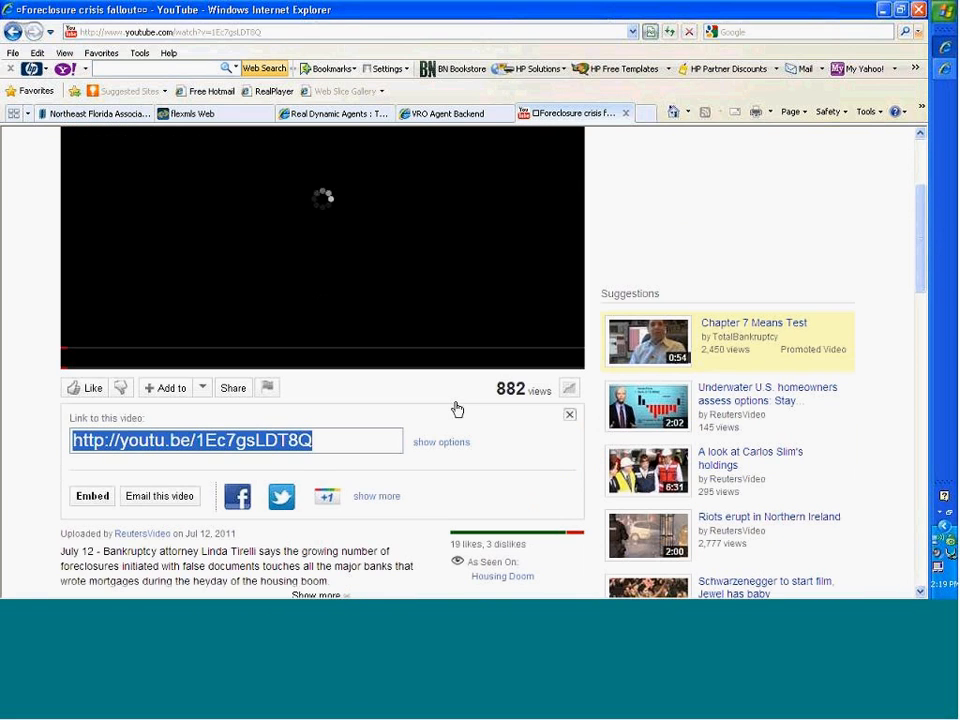
pyautogui.scroll(-1, 457, 410)
pyautogui.click(441, 401)
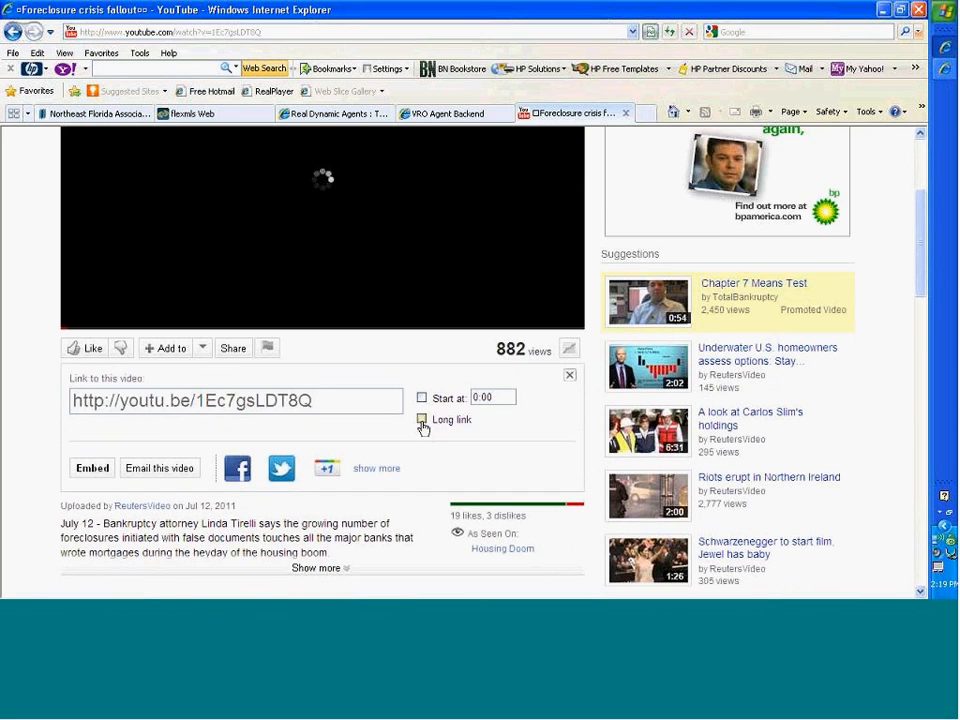
pyautogui.click(422, 420)
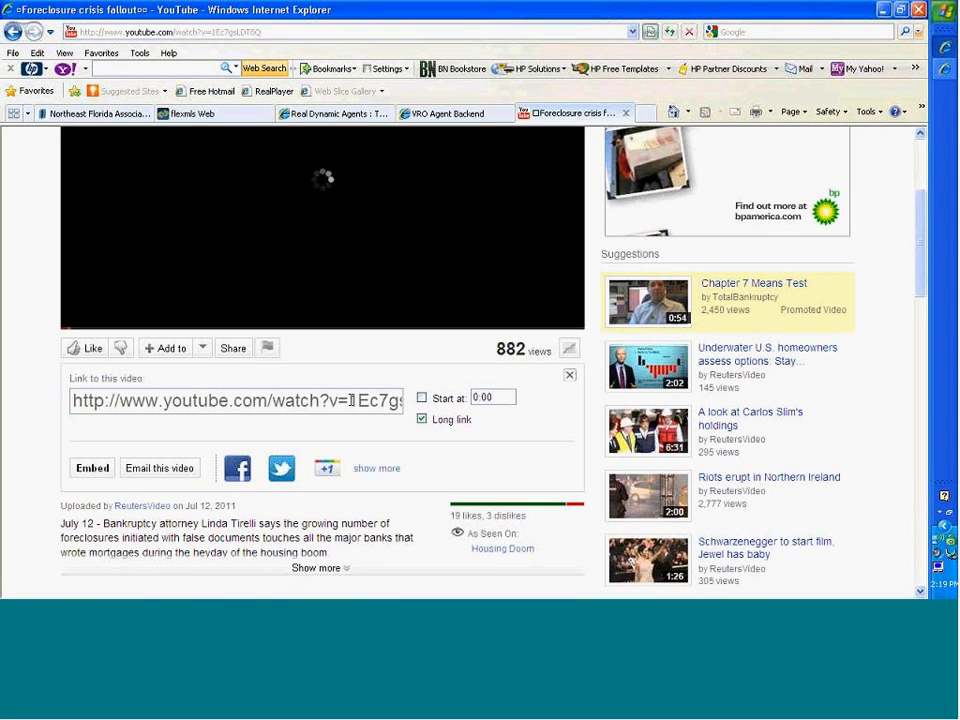
pyautogui.moveTo(352, 400); pyautogui.dragTo(429, 421)
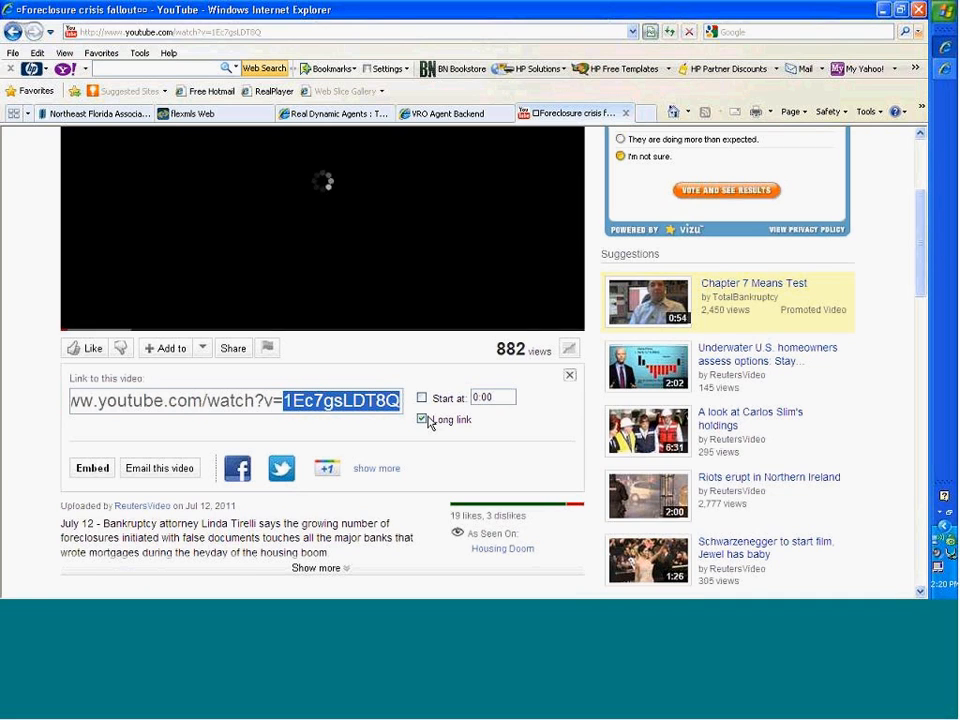
# - Try to open the Coldwell Banker website using the address coldwellbanler.com
pyautogui.scroll(2, 428, 421)
pyautogui.click(354, 32)
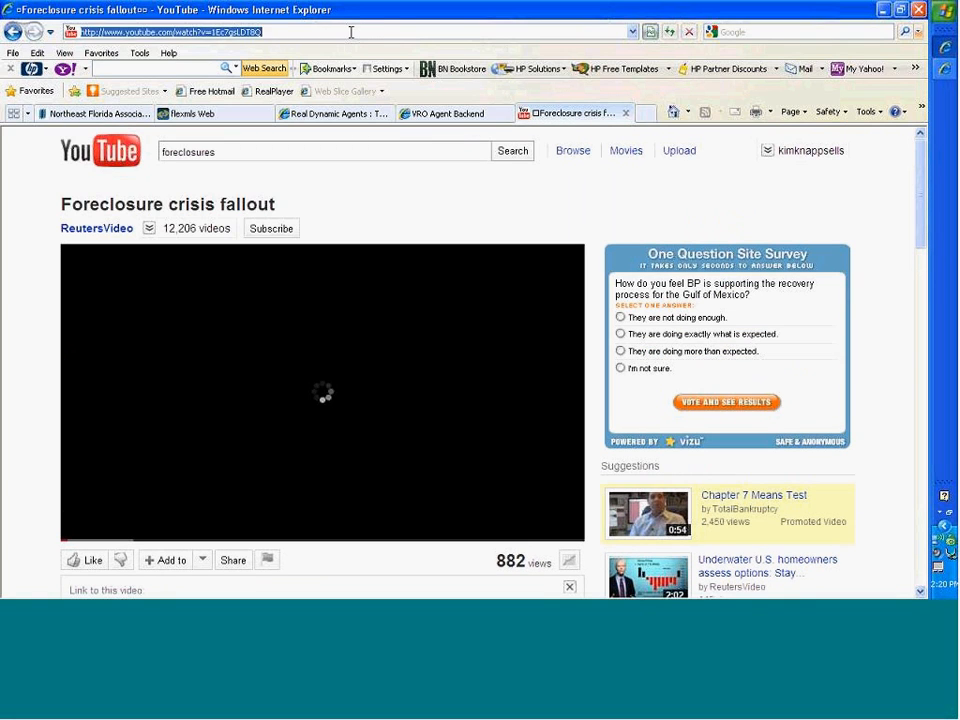
pyautogui.write('coldwe')
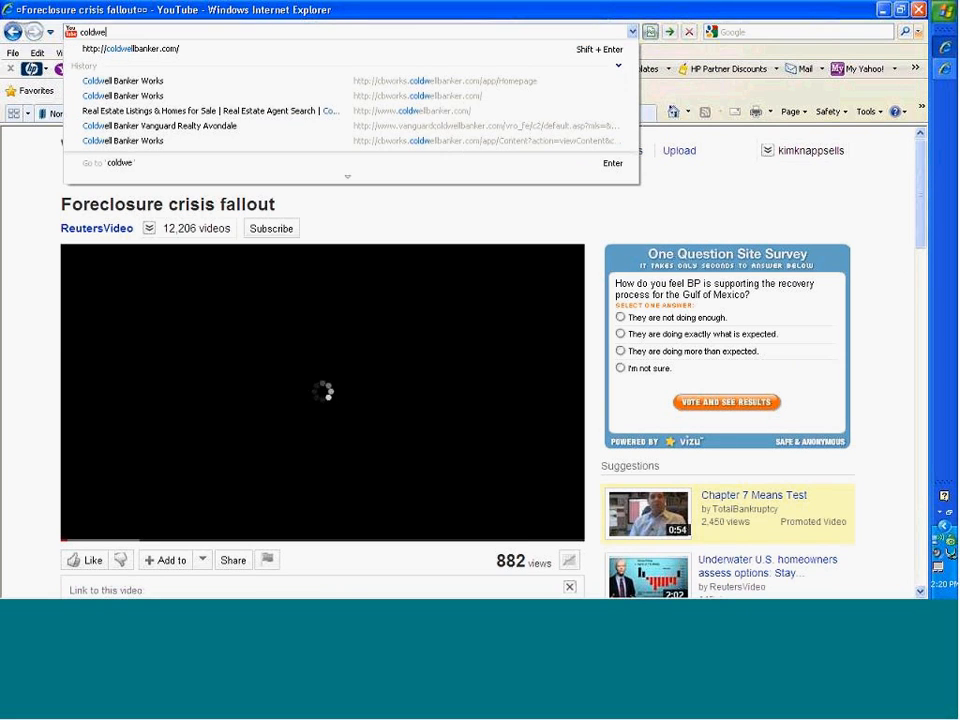
pyautogui.write('llbanler.com')
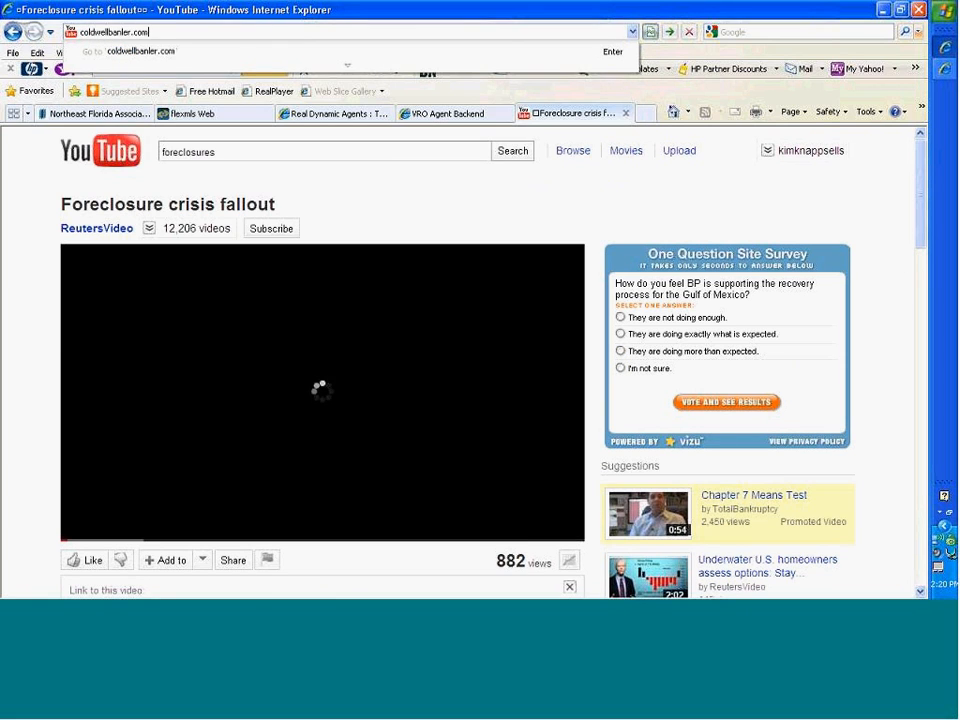
pyautogui.press('Return')
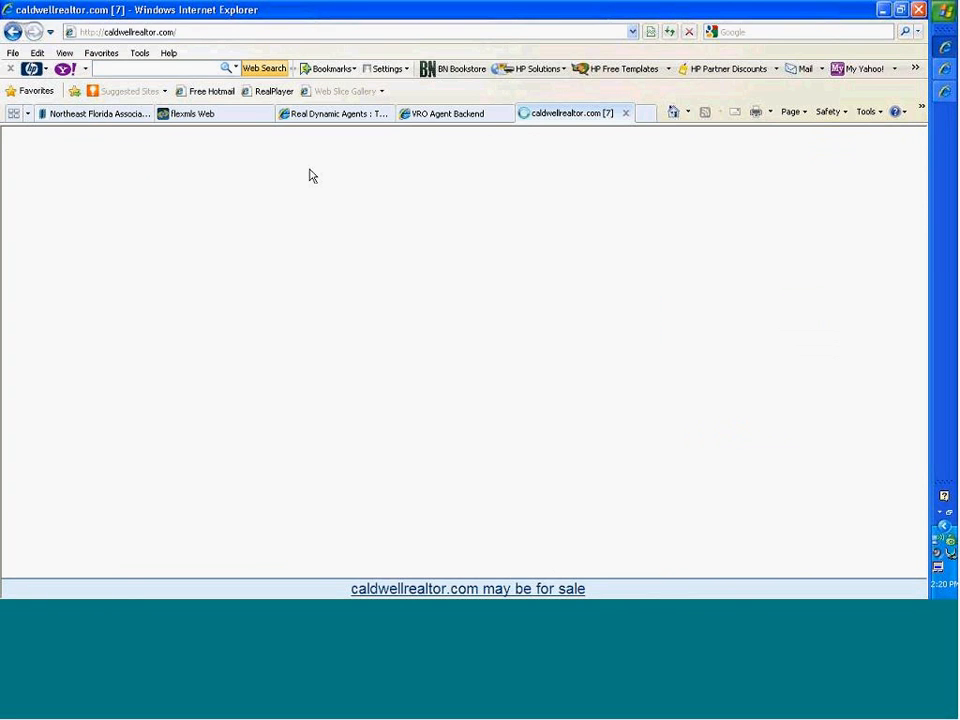
# - Look up coldwellbanlker.com and open the Coldwell Banker website from the Google results
pyautogui.click(185, 32)
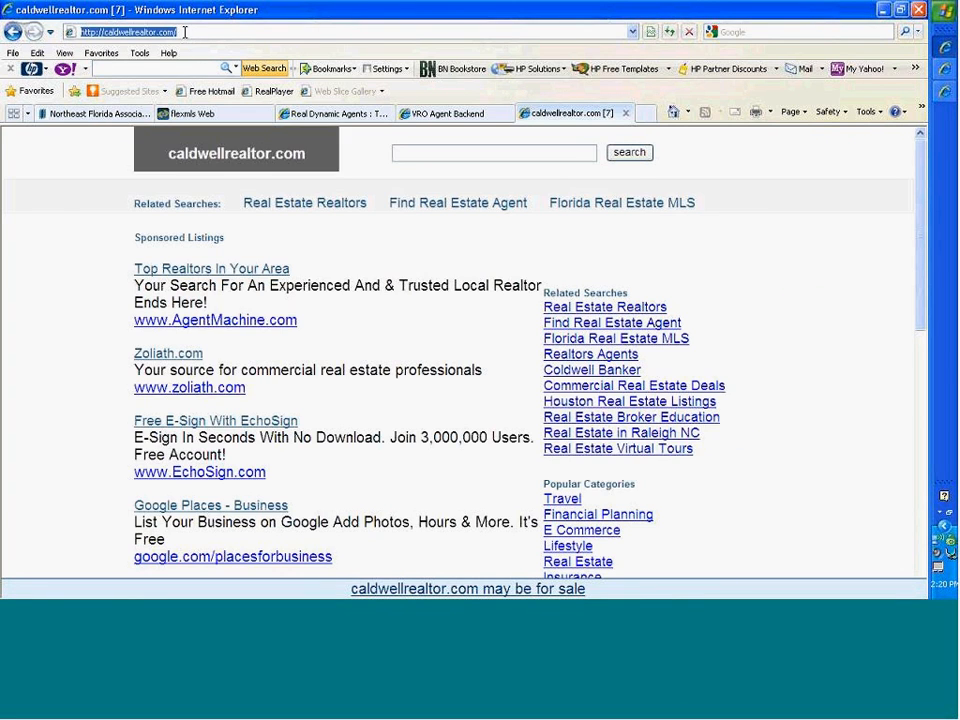
pyautogui.write('coldwellban')
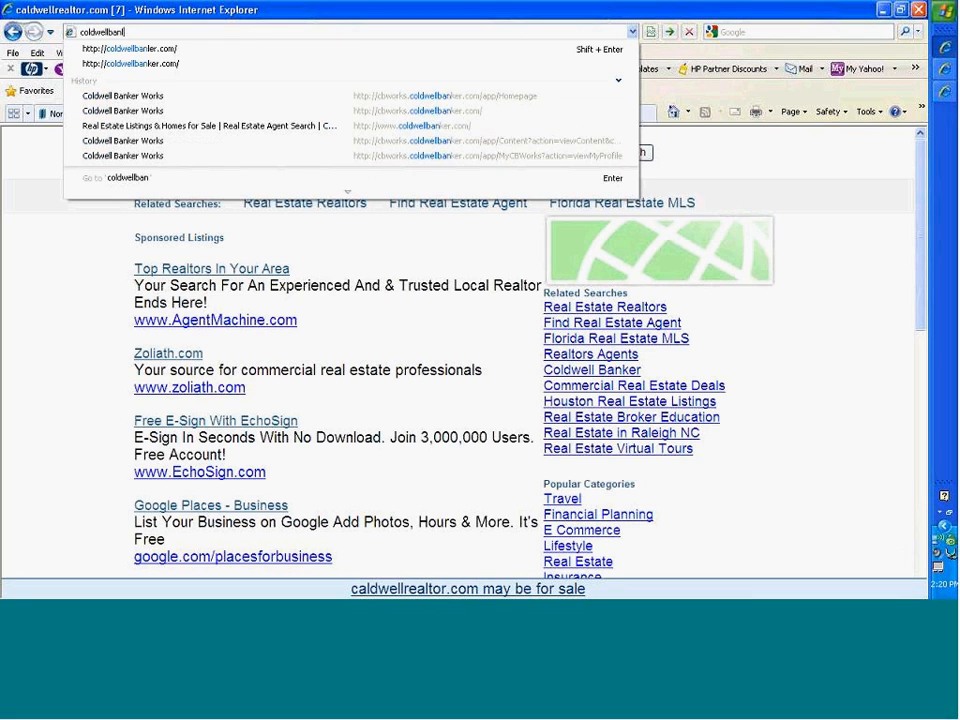
pyautogui.write('l')
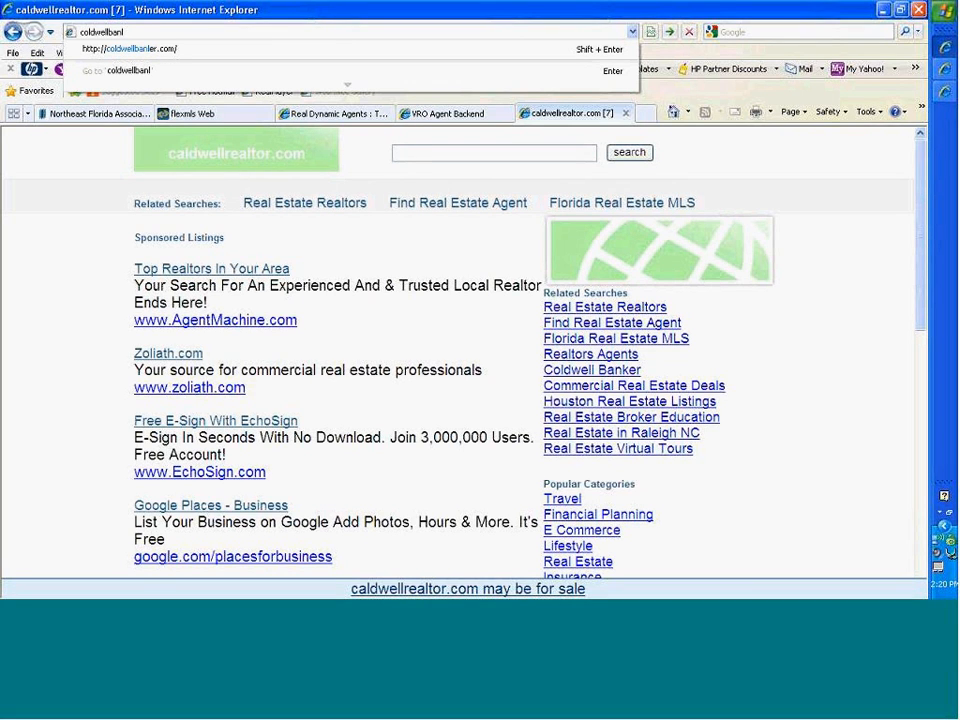
pyautogui.press('BackSpace')
pyautogui.write('ker.c')
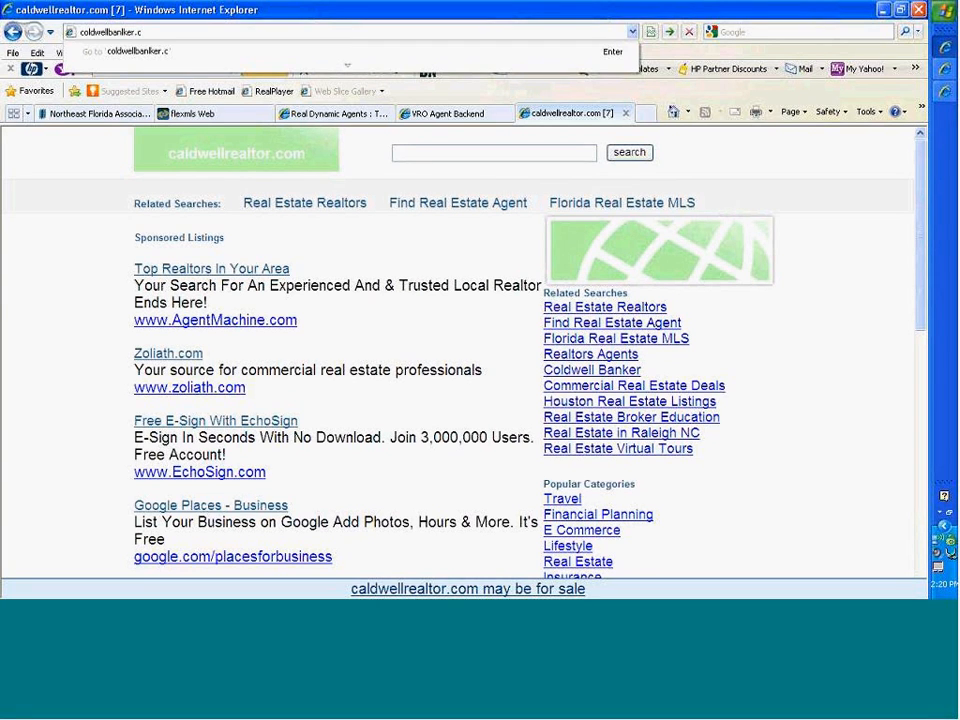
pyautogui.write('om')
pyautogui.press('Return')
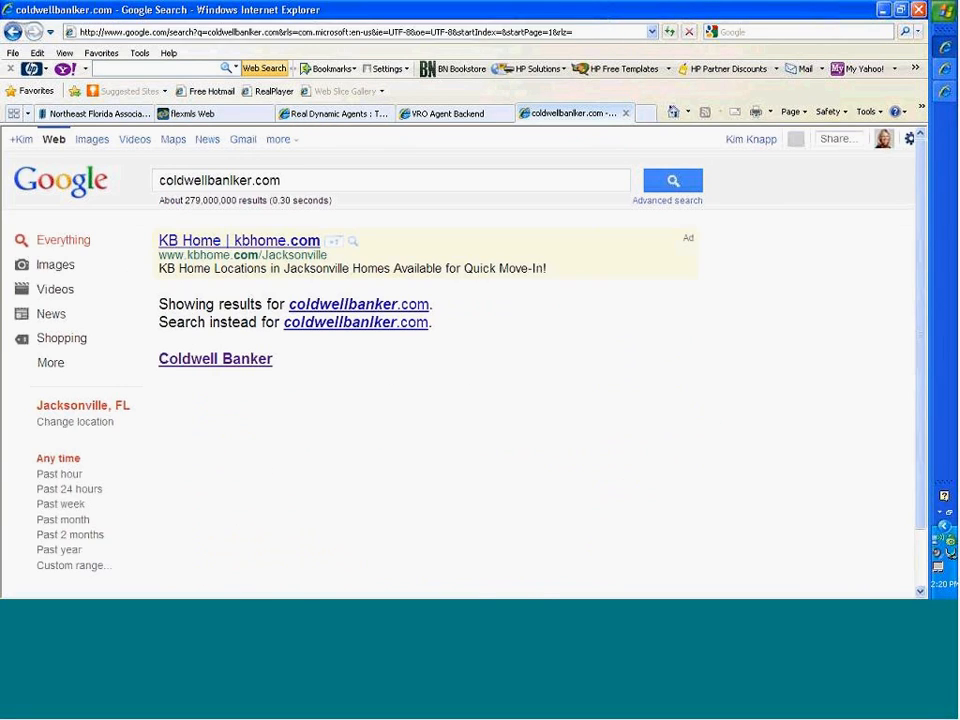
pyautogui.click(213, 372)
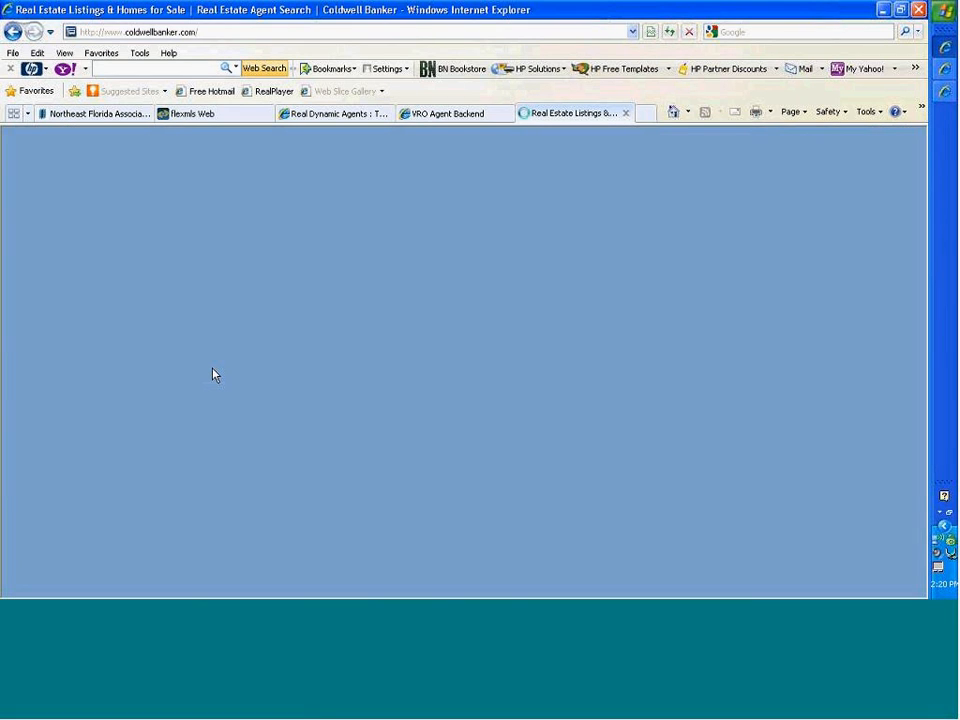
# - Open All Real Estate Videos from the site's On Location section and maximize the YouTube channel window
pyautogui.moveTo(352, 164)
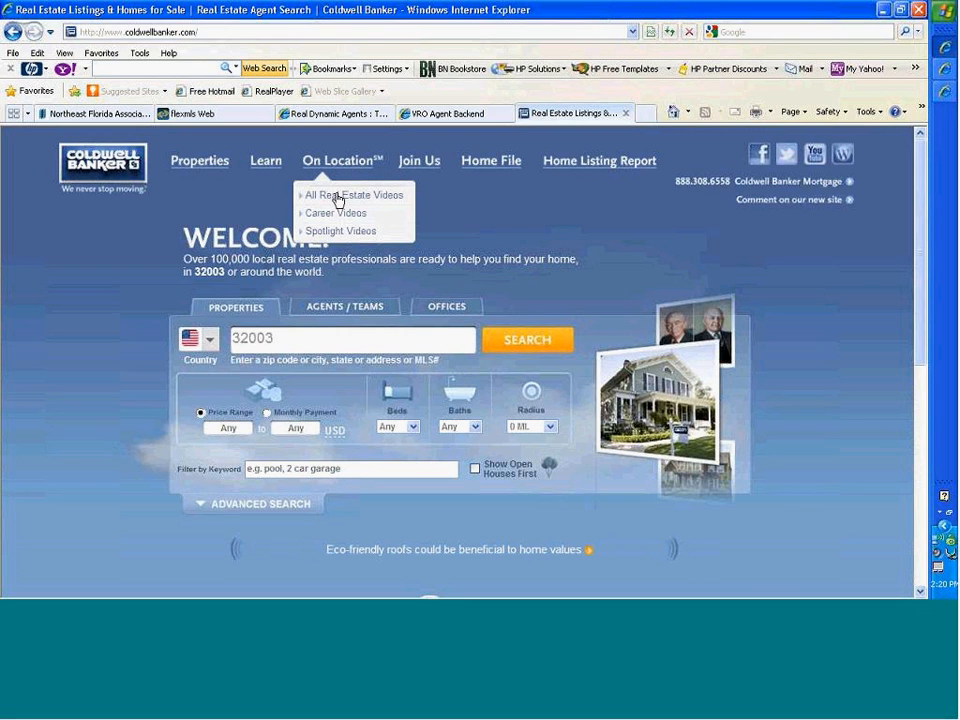
pyautogui.click(338, 197)
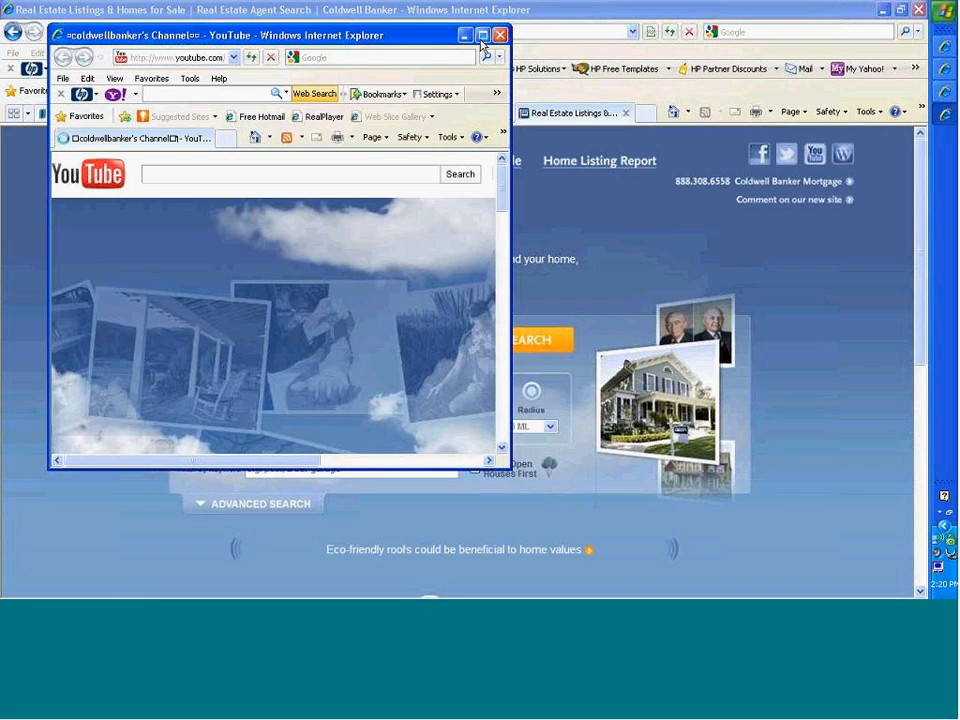
pyautogui.click(482, 38)
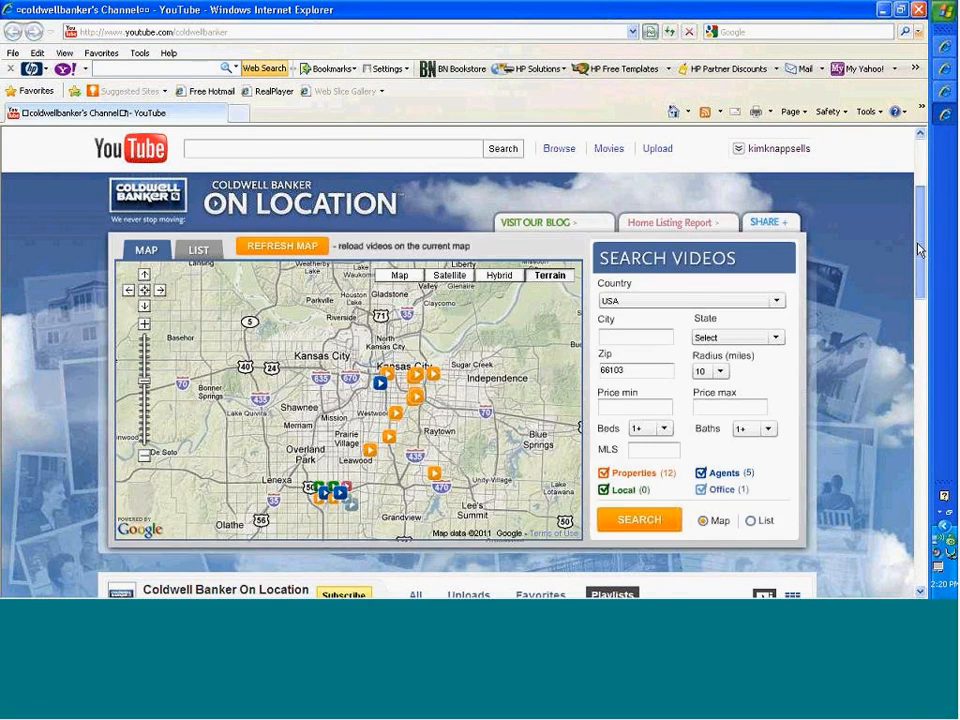
# - Display the long link of "The Truth from Coldwell Banker: Washington" and copy its video ID DnfuZOFGrOI
pyautogui.moveTo(918, 198); pyautogui.dragTo(921, 305)
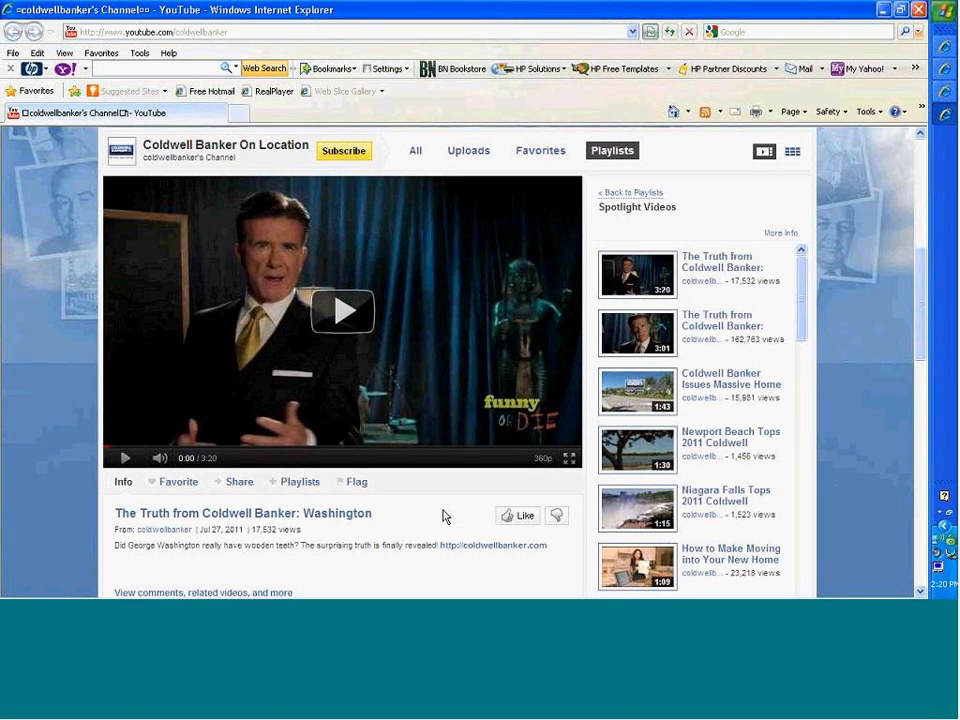
pyautogui.scroll(-1, 253, 418)
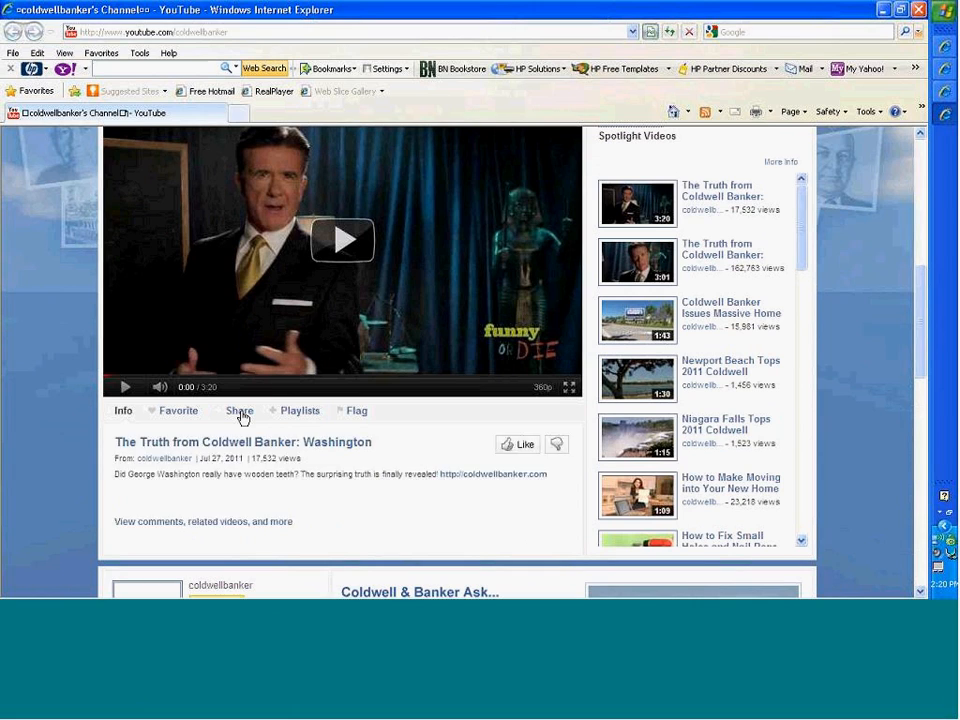
pyautogui.click(242, 418)
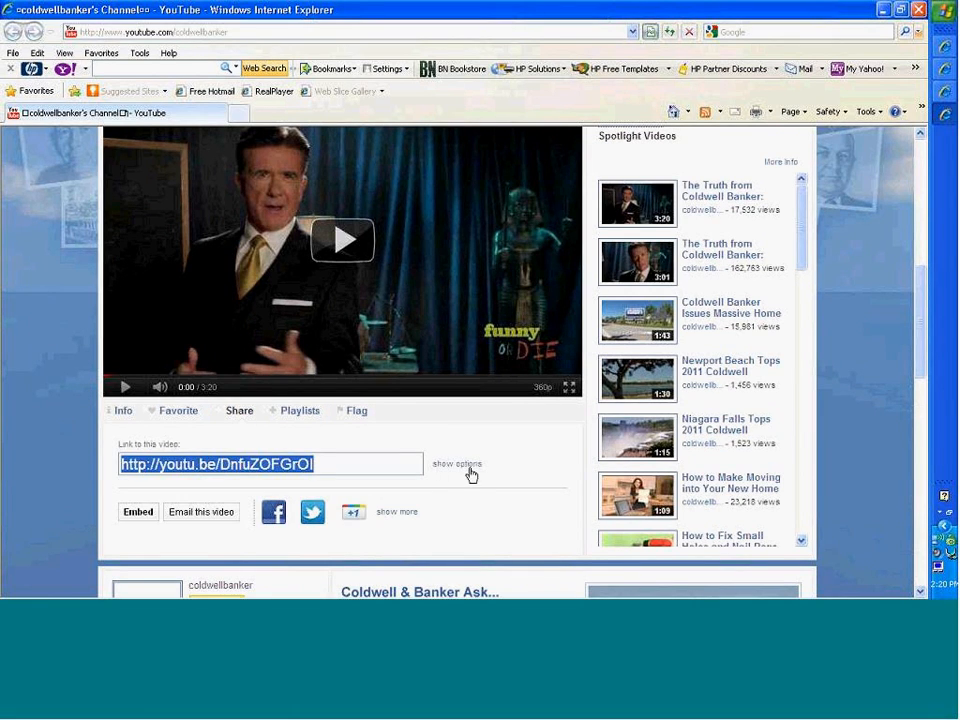
pyautogui.click(470, 465)
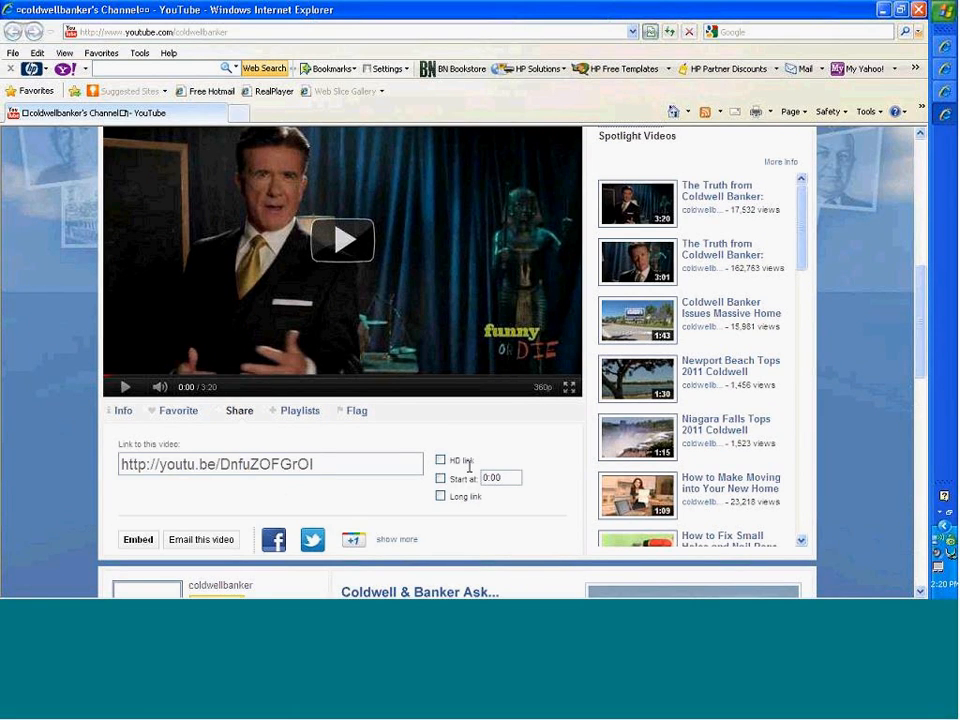
pyautogui.click(441, 496)
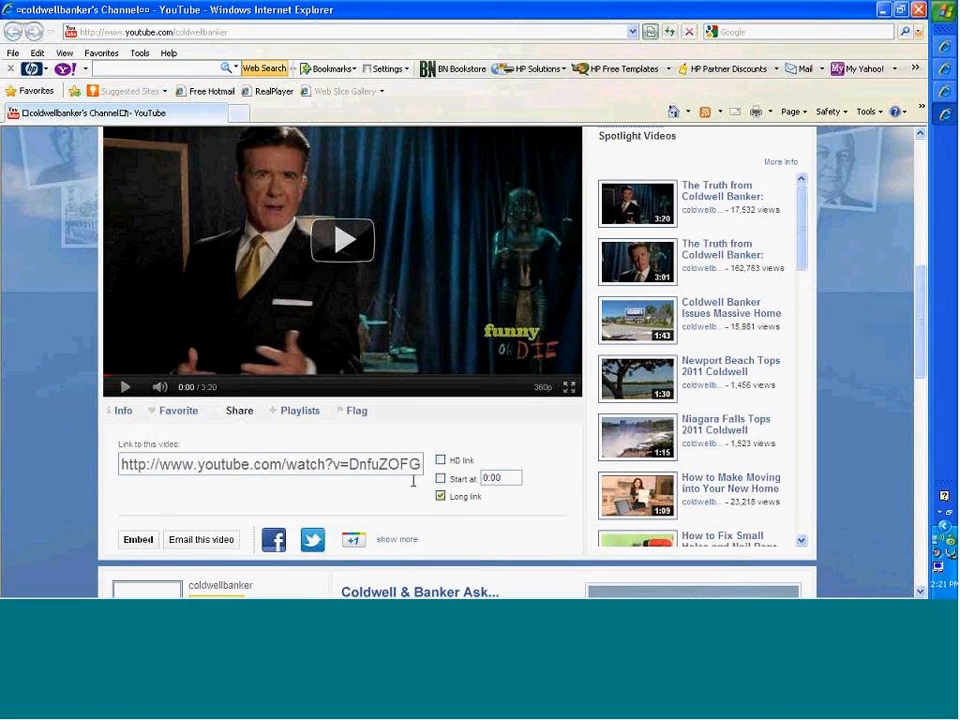
pyautogui.moveTo(347, 464); pyautogui.dragTo(435, 475)
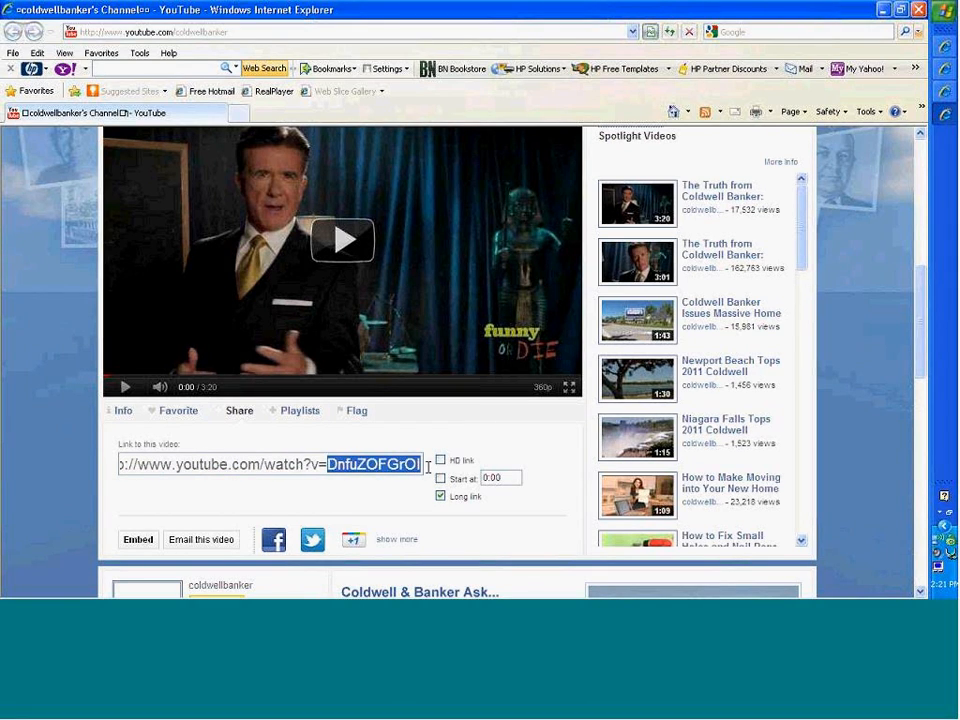
pyautogui.rightClick(411, 467)
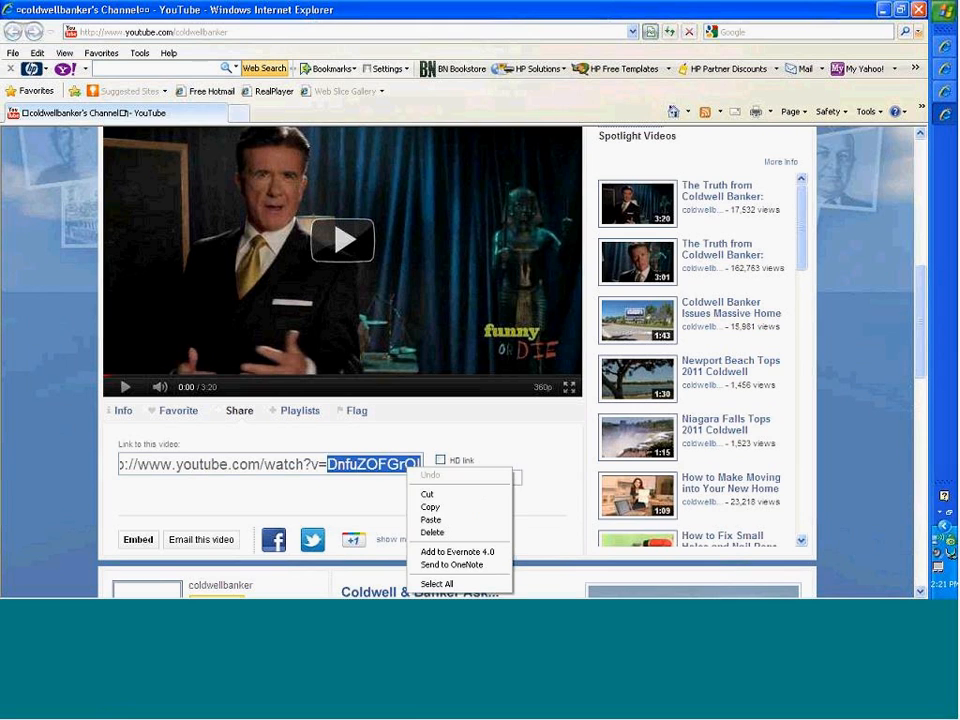
pyautogui.click(428, 507)
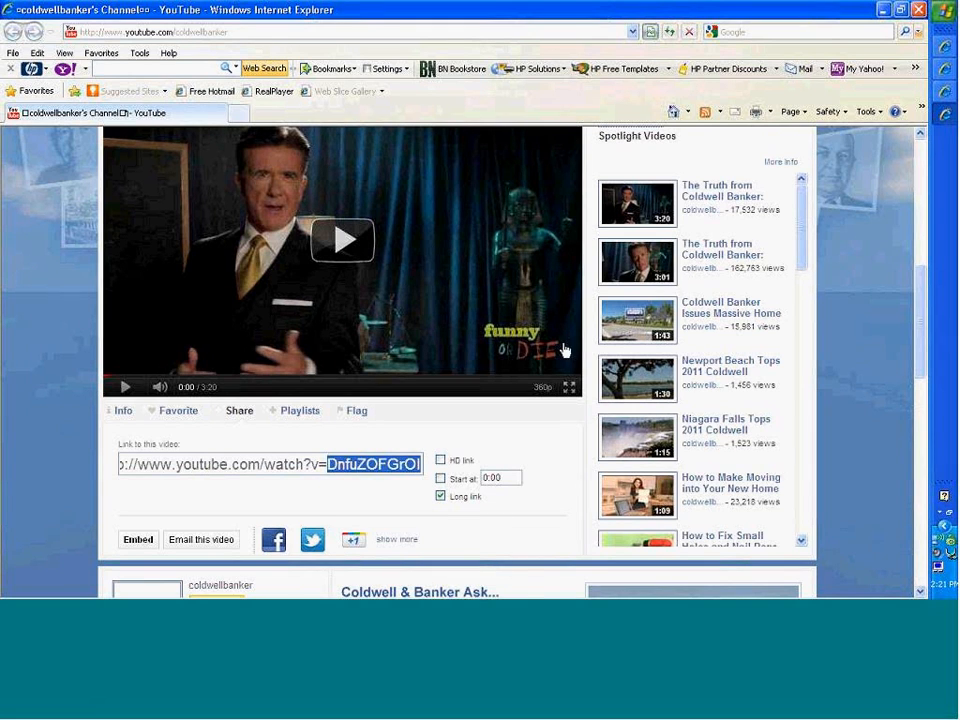
# - Return to the VRO Agent Backend, open My YouTube Videos and paste DnfuZOFGrOI as the new video's YouTube ID
pyautogui.click(882, 11)
pyautogui.click(470, 113)
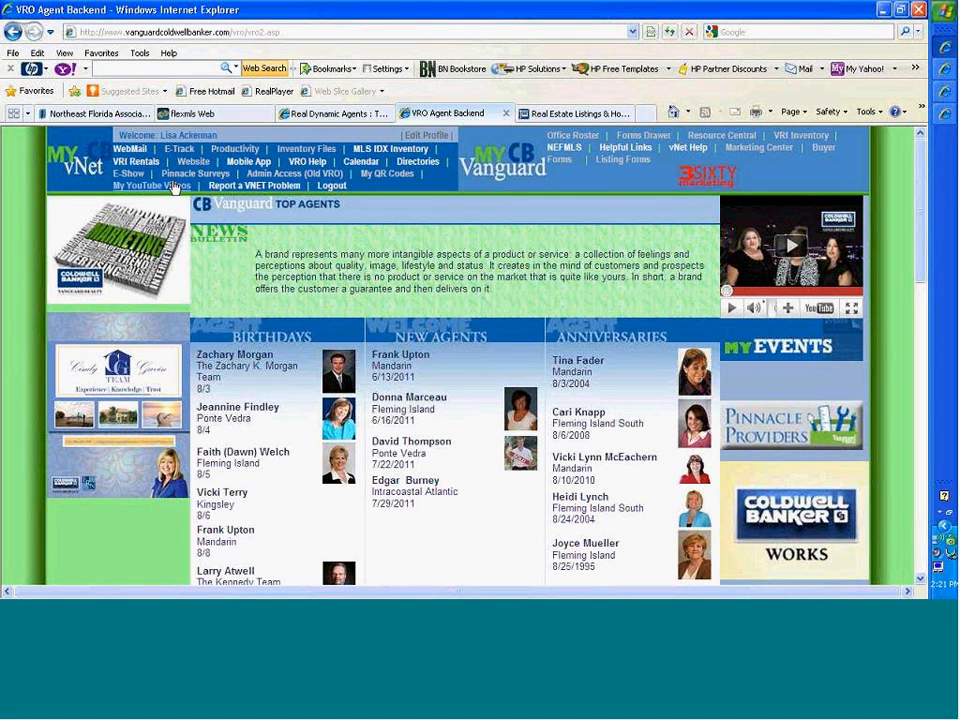
pyautogui.click(174, 186)
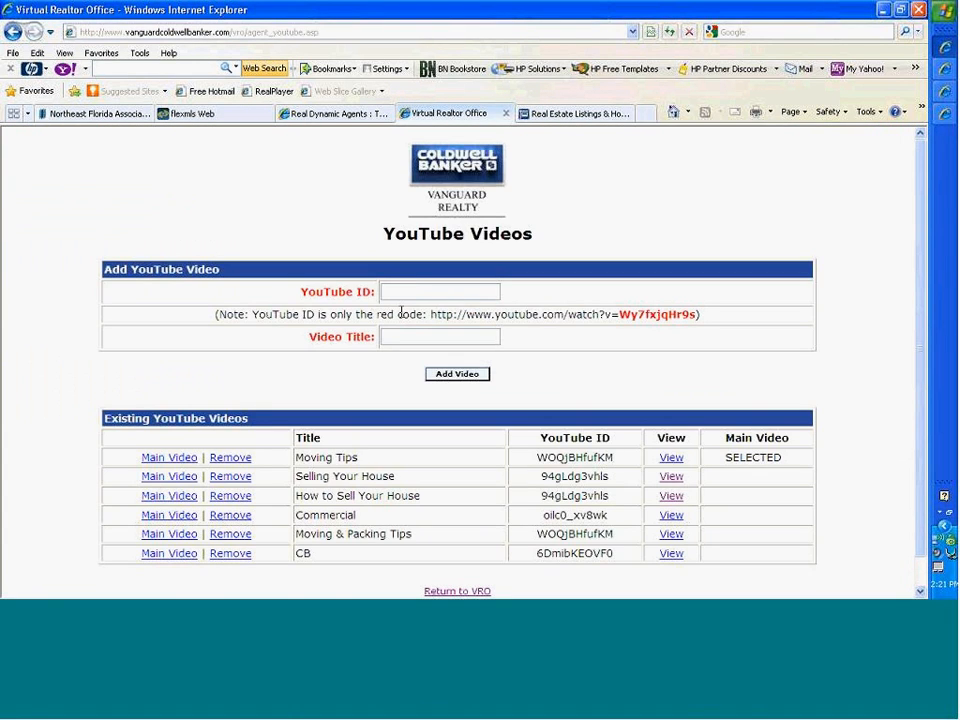
pyautogui.click(413, 291)
pyautogui.rightClick(413, 291)
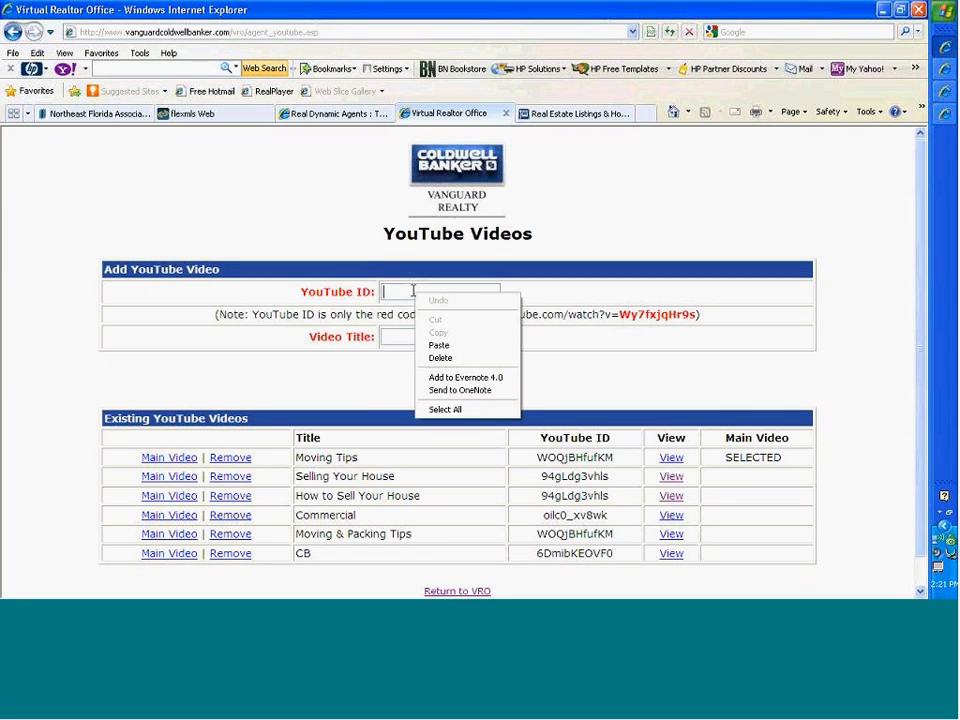
pyautogui.click(445, 343)
# - Check the video on the YouTube channel page, title the new entry "Funny or Die" and add it to the existing videos
pyautogui.click(430, 336)
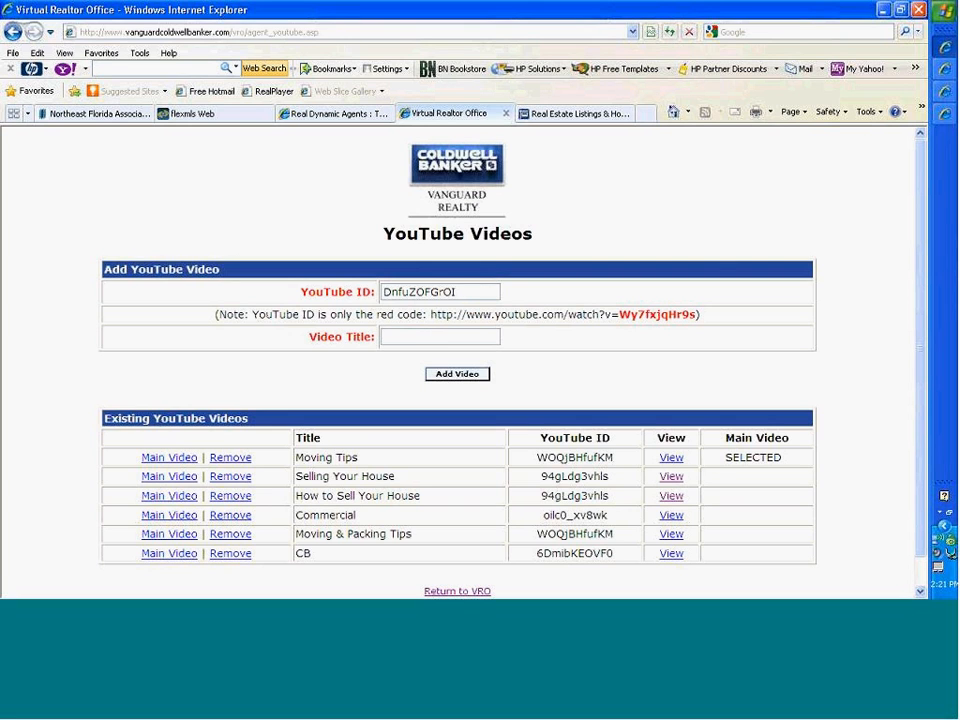
pyautogui.click(956, 230)
pyautogui.click(955, 116)
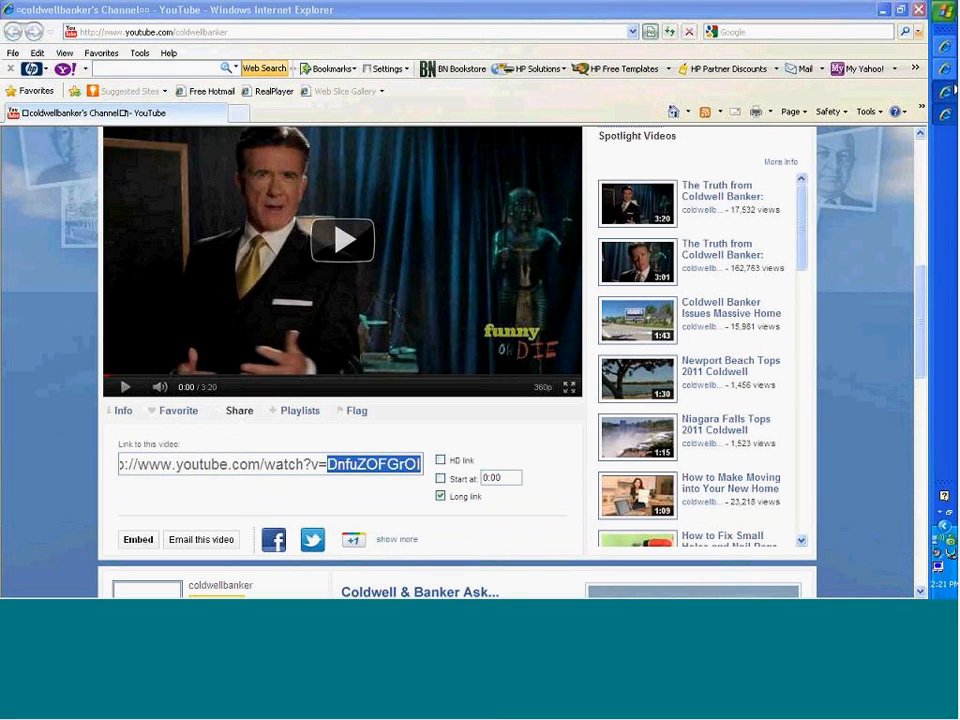
pyautogui.click(947, 91)
pyautogui.click(566, 142)
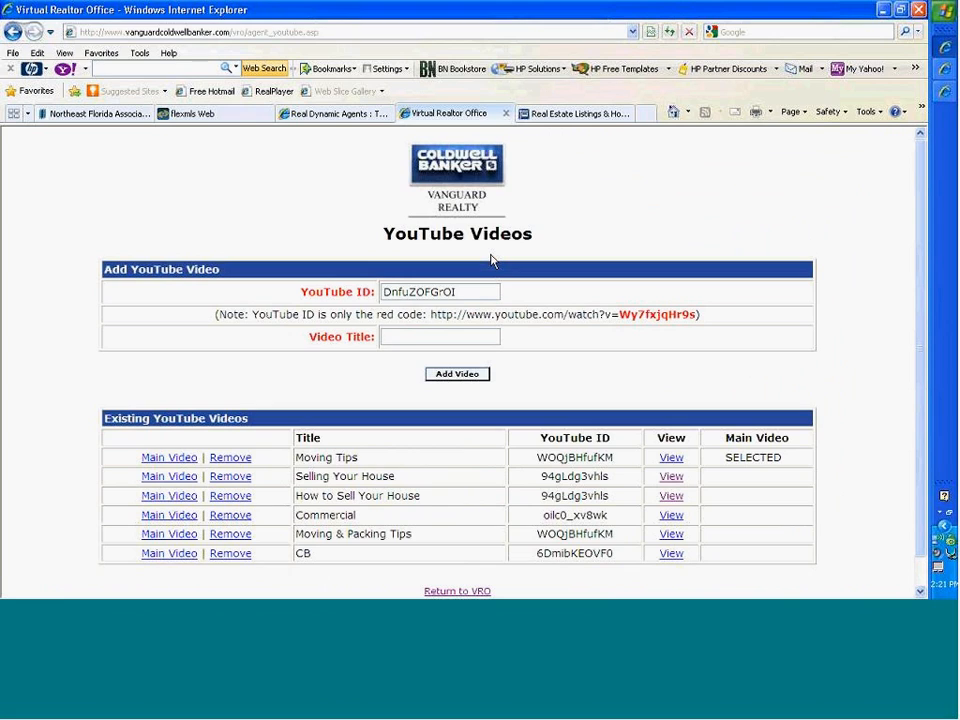
pyautogui.write('Funny or Die')
pyautogui.click(463, 375)
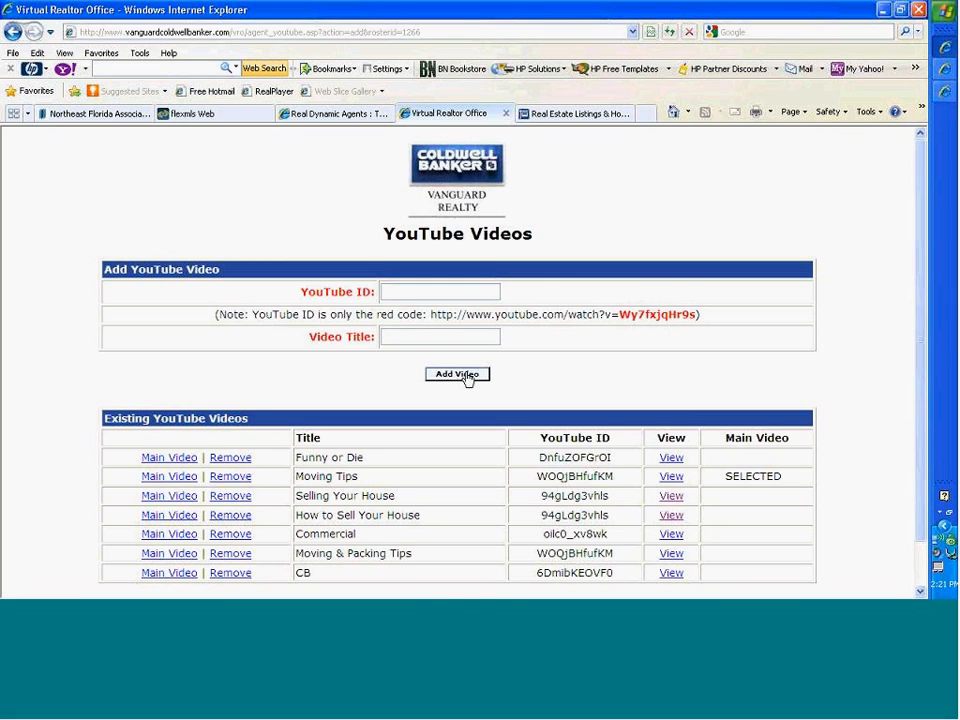
# - View the added "Funny or Die" video on YouTube in a maximized window
pyautogui.click(670, 458)
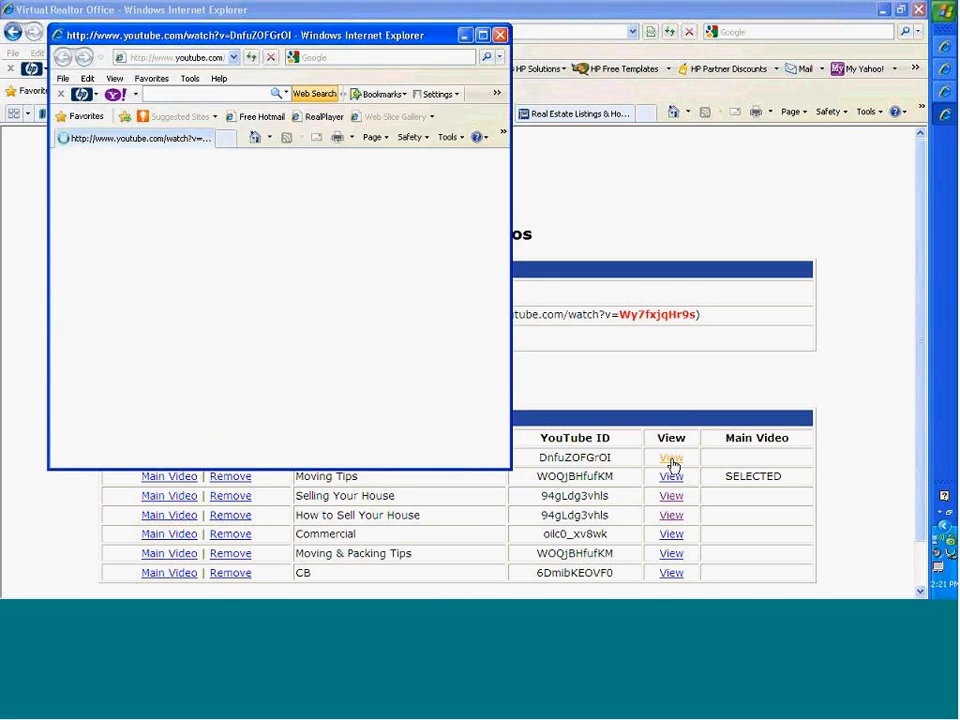
pyautogui.click(481, 35)
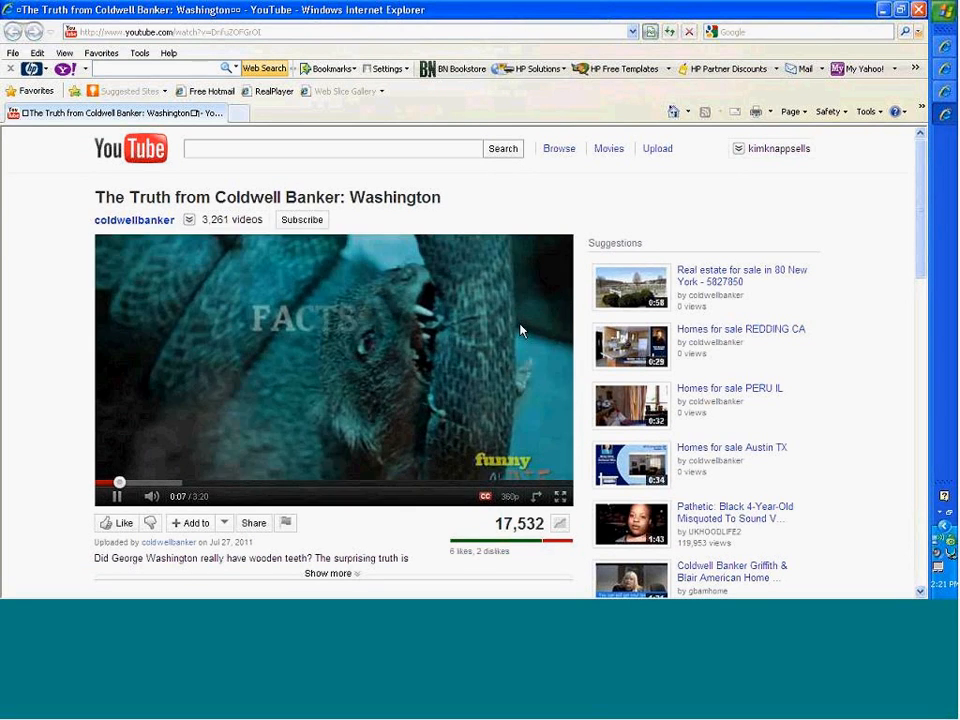
pyautogui.moveTo(148, 497)
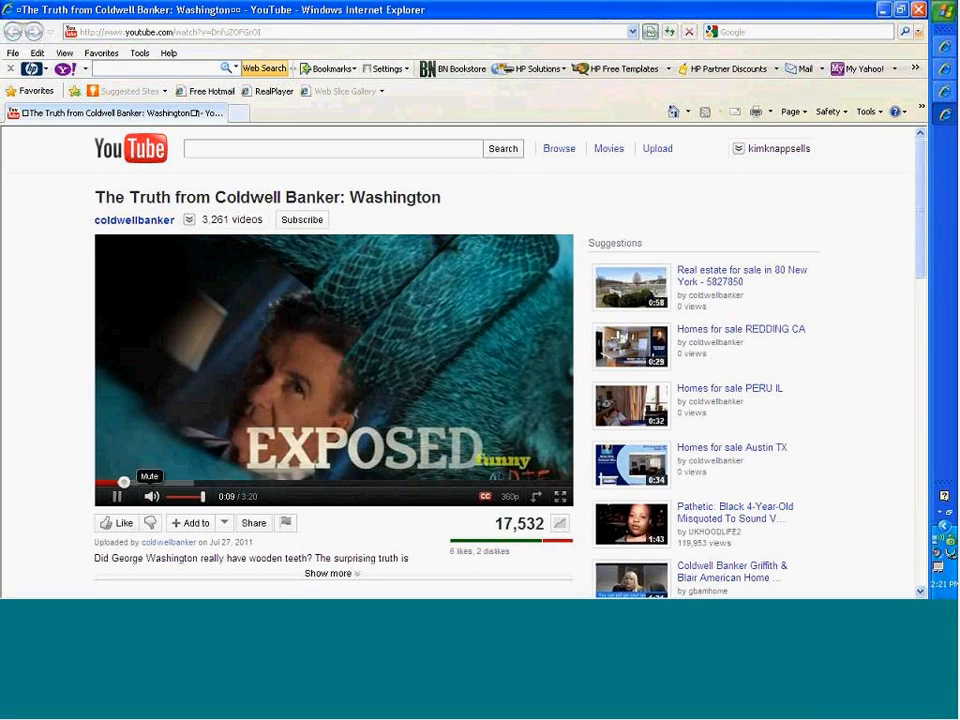
# - Lower the playback volume of "The Truth from Coldwell Banker: Washington", watch part of the video and pause it
pyautogui.click(193, 497)
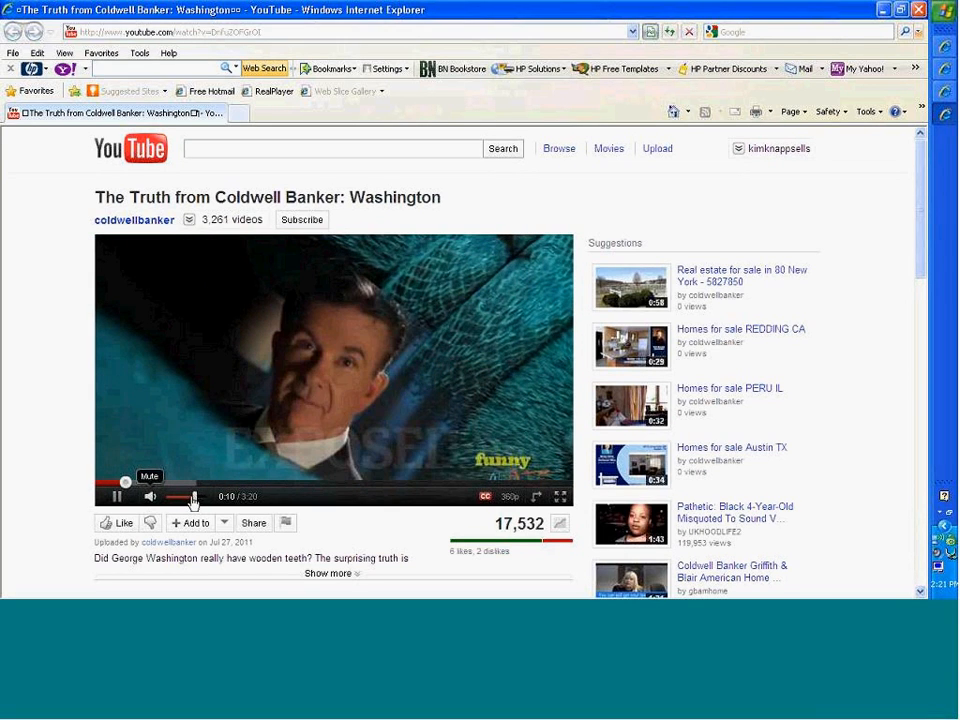
pyautogui.moveTo(189, 497); pyautogui.dragTo(180, 497)
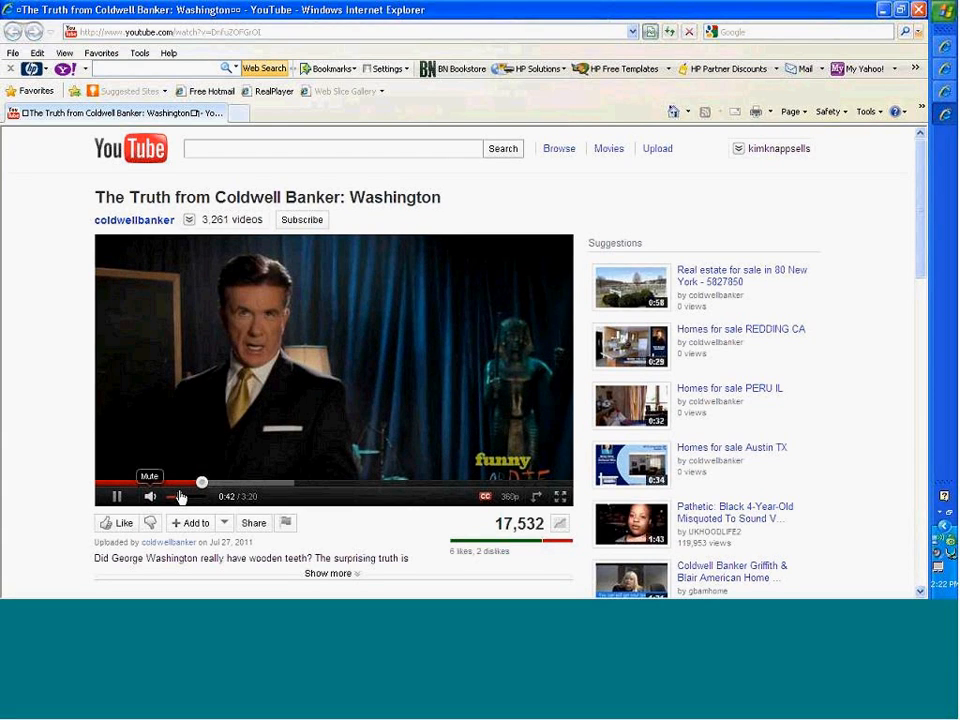
pyautogui.click(118, 498)
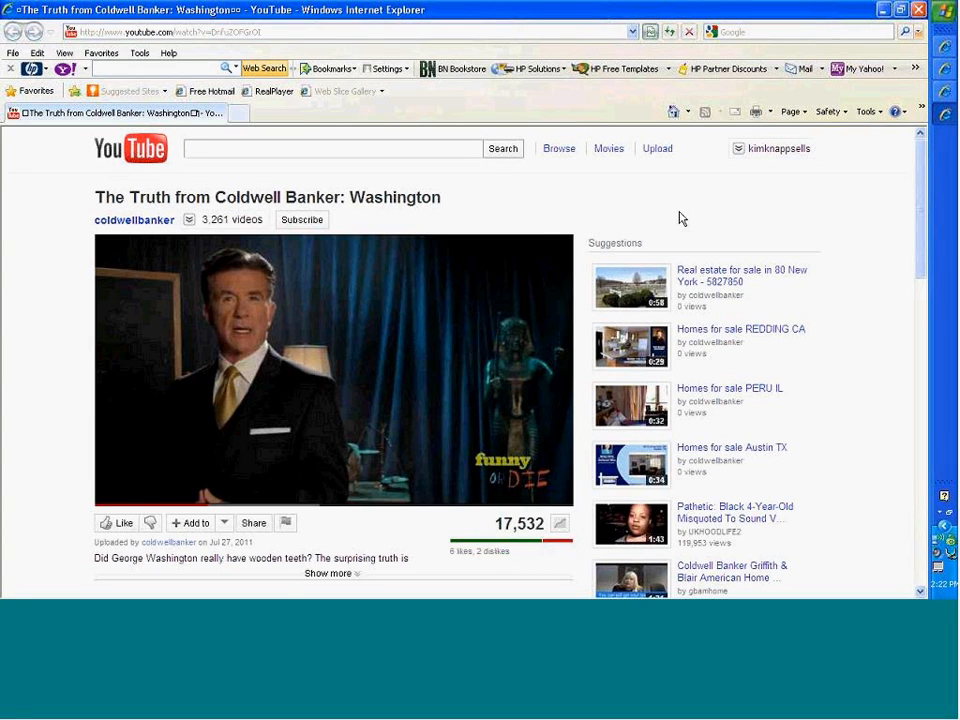
# - Examine the suggested videos and comments accompanying "The Truth from Coldwell Banker: Washington"
pyautogui.scroll(-3, 790, 350)
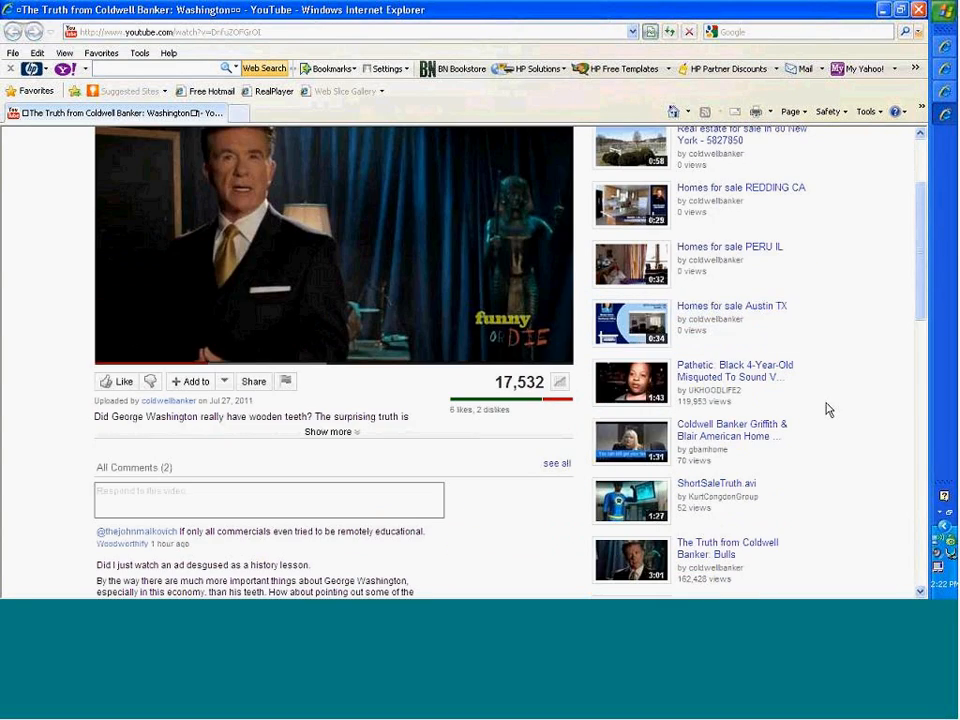
pyautogui.scroll(-3, 827, 409)
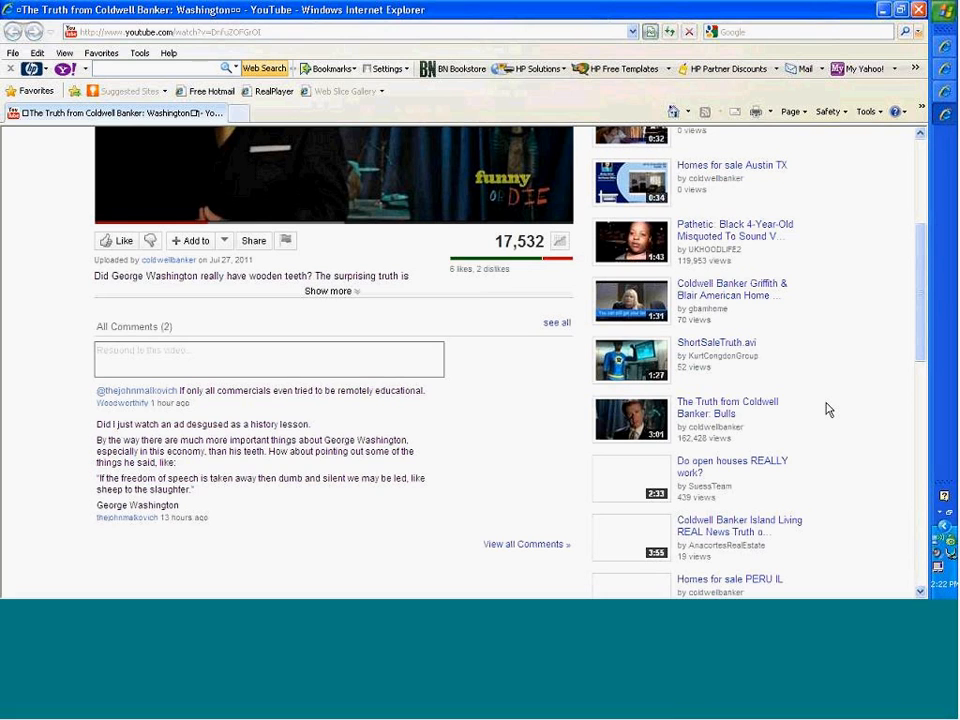
pyautogui.scroll(-2, 827, 409)
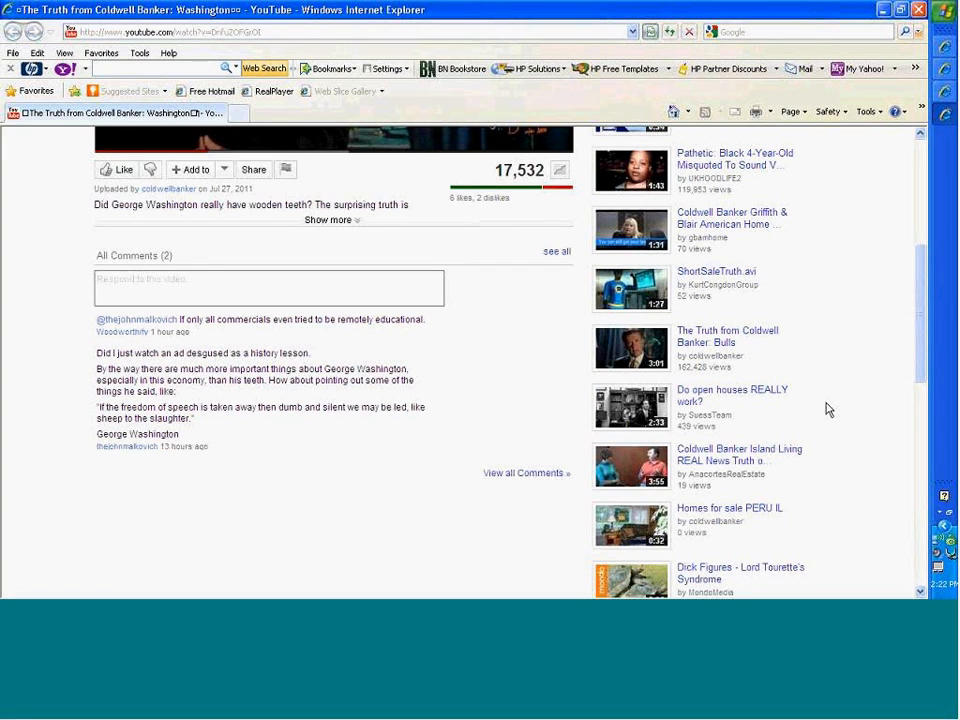
pyautogui.scroll(-2, 827, 409)
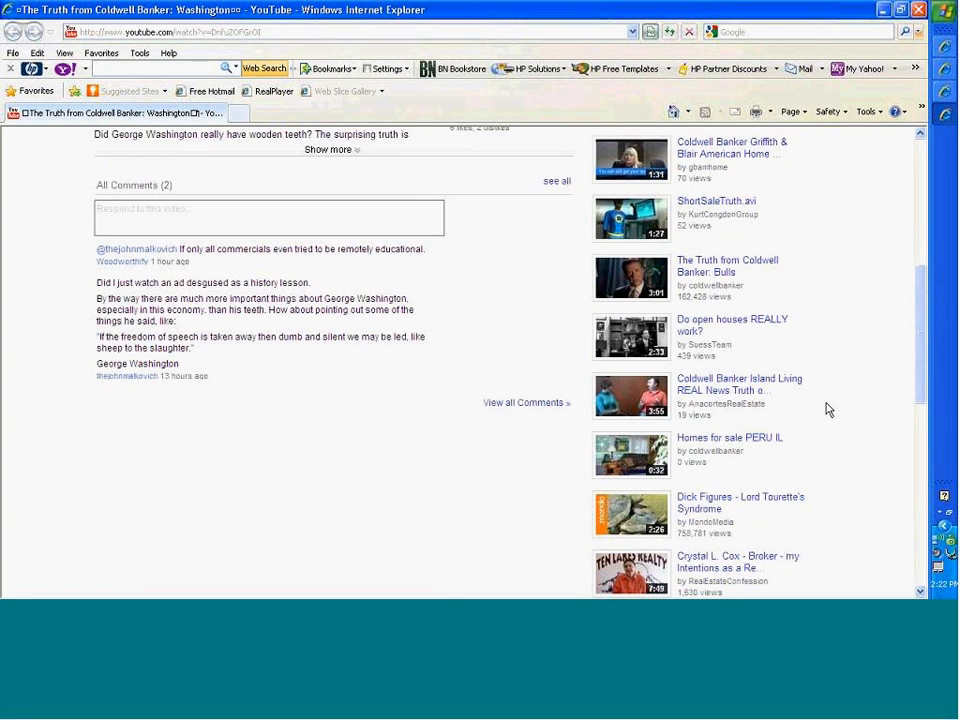
pyautogui.scroll(-4, 827, 409)
pyautogui.scroll(-4, 827, 409)
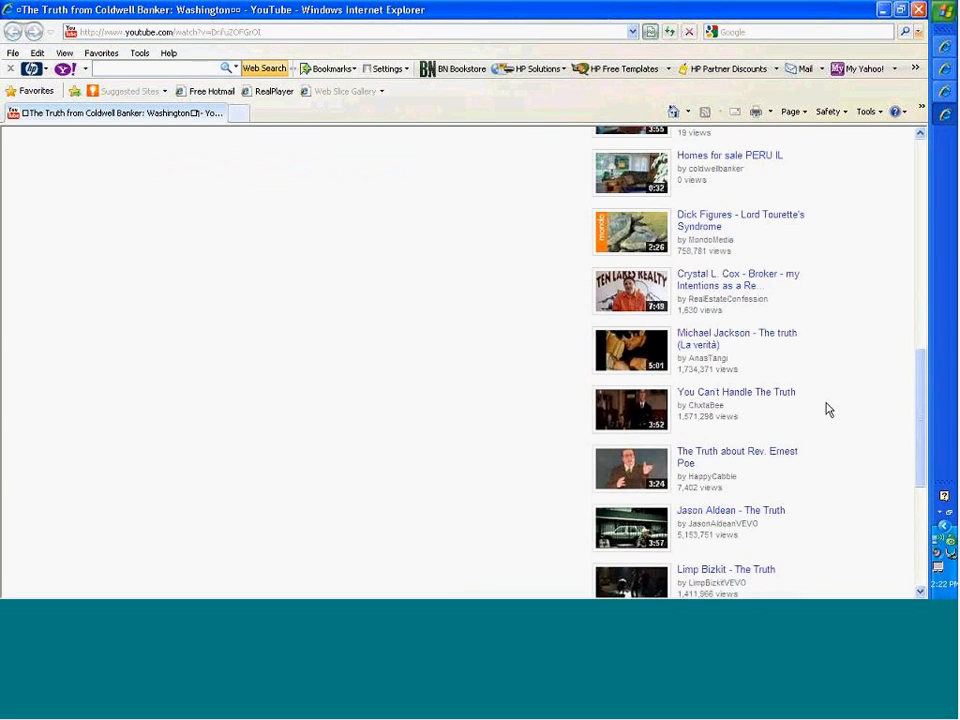
pyautogui.scroll(10, 827, 409)
pyautogui.scroll(10, 827, 409)
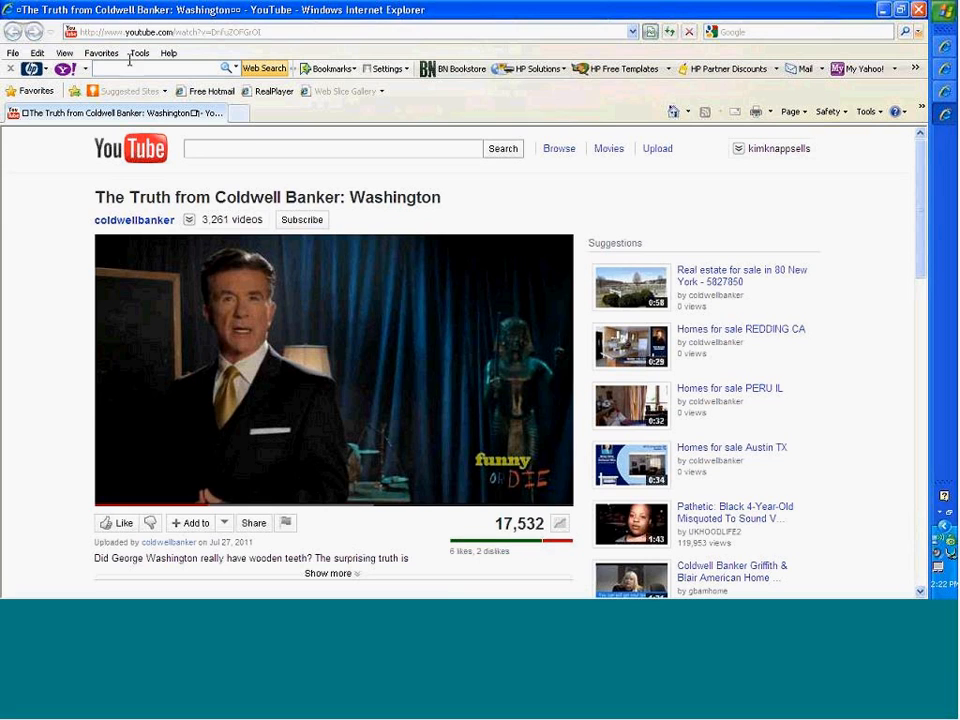
# - Close the YouTube video window and check the main video selection among the existing YouTube videos
pyautogui.click(919, 10)
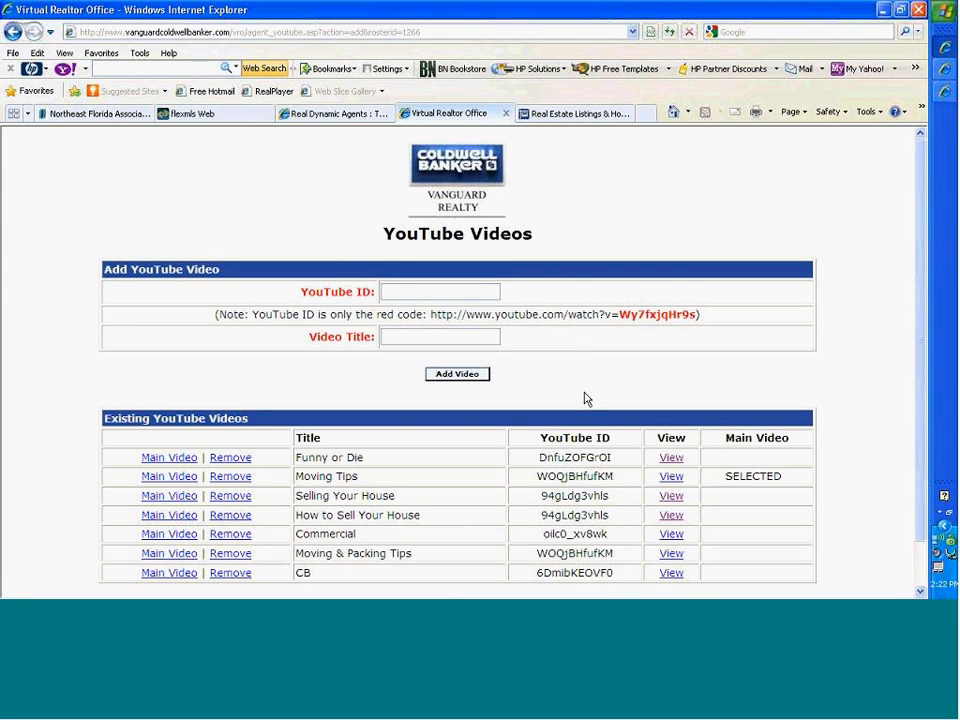
pyautogui.scroll(-1, 585, 399)
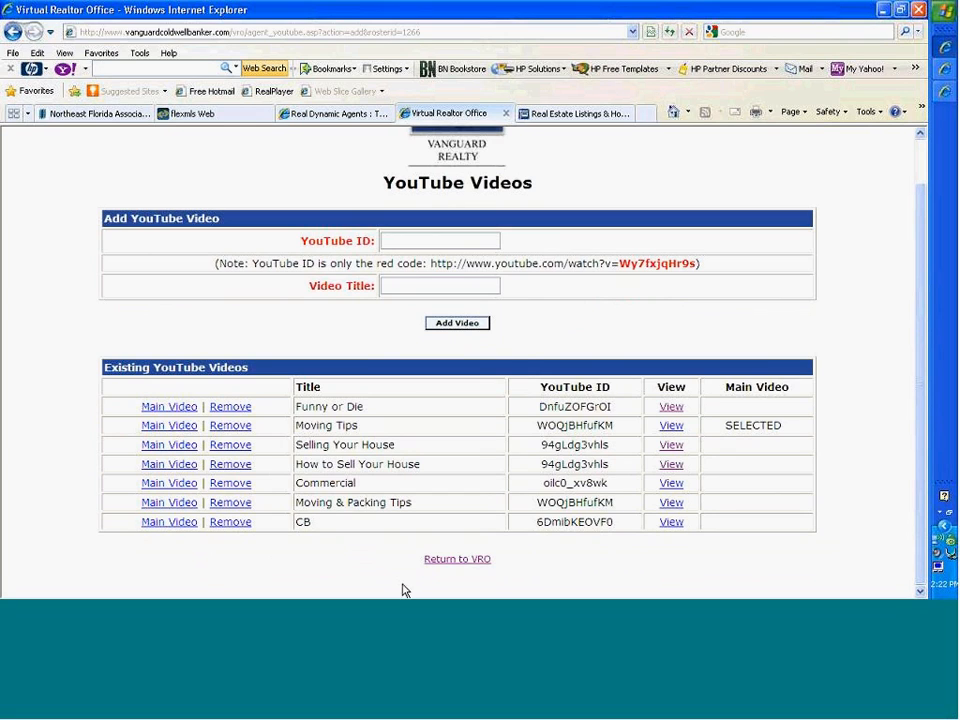
pyautogui.click(180, 425)
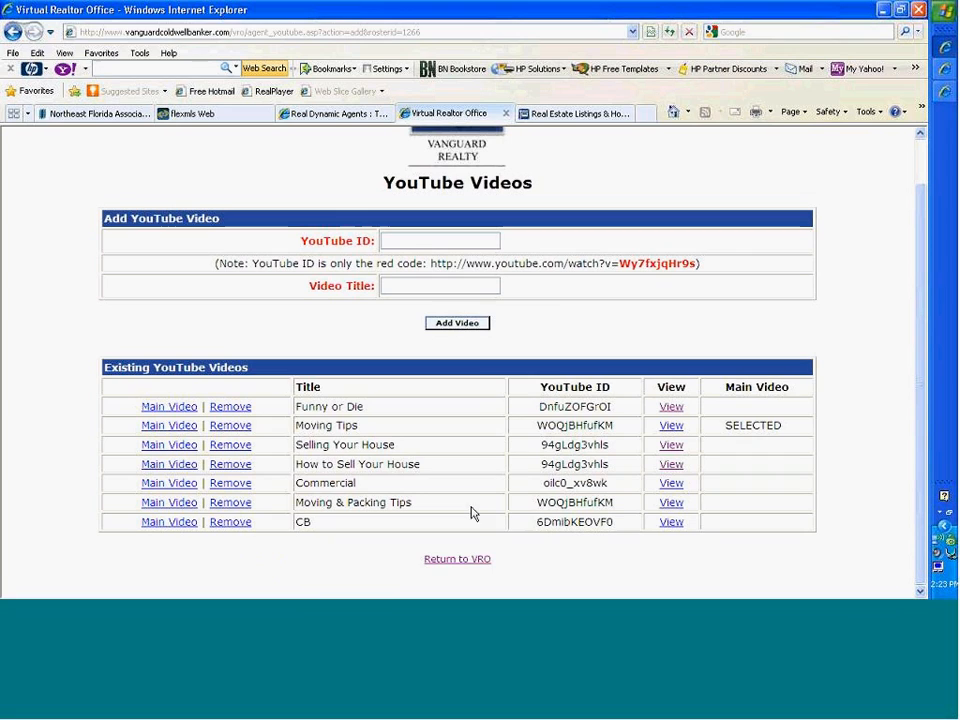